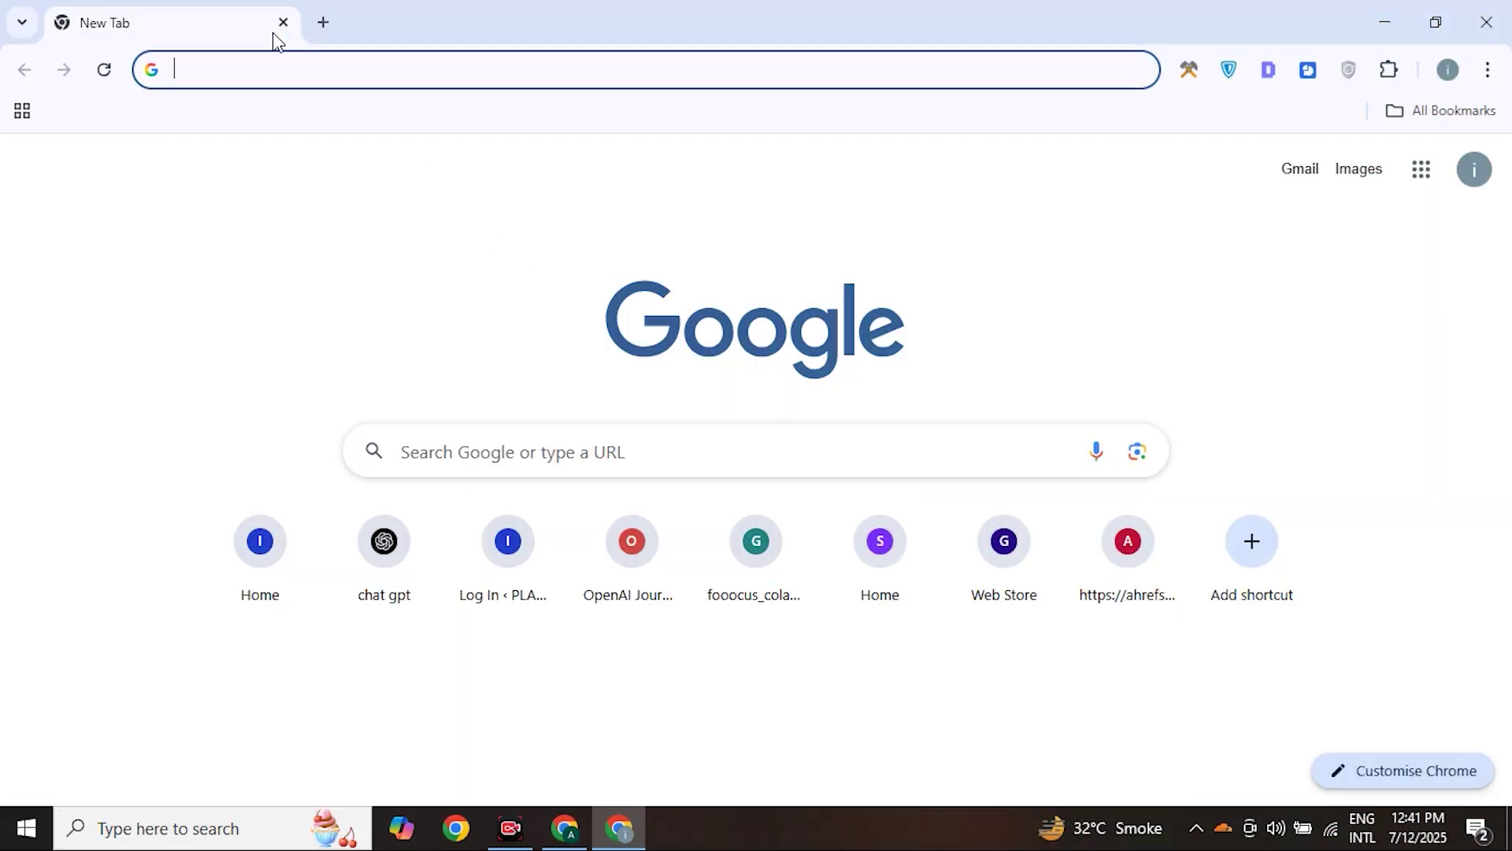
Search Google for 'vheer ai' and open the vheer.com homepage.
{"action": "type", "text": "vheer ai"}
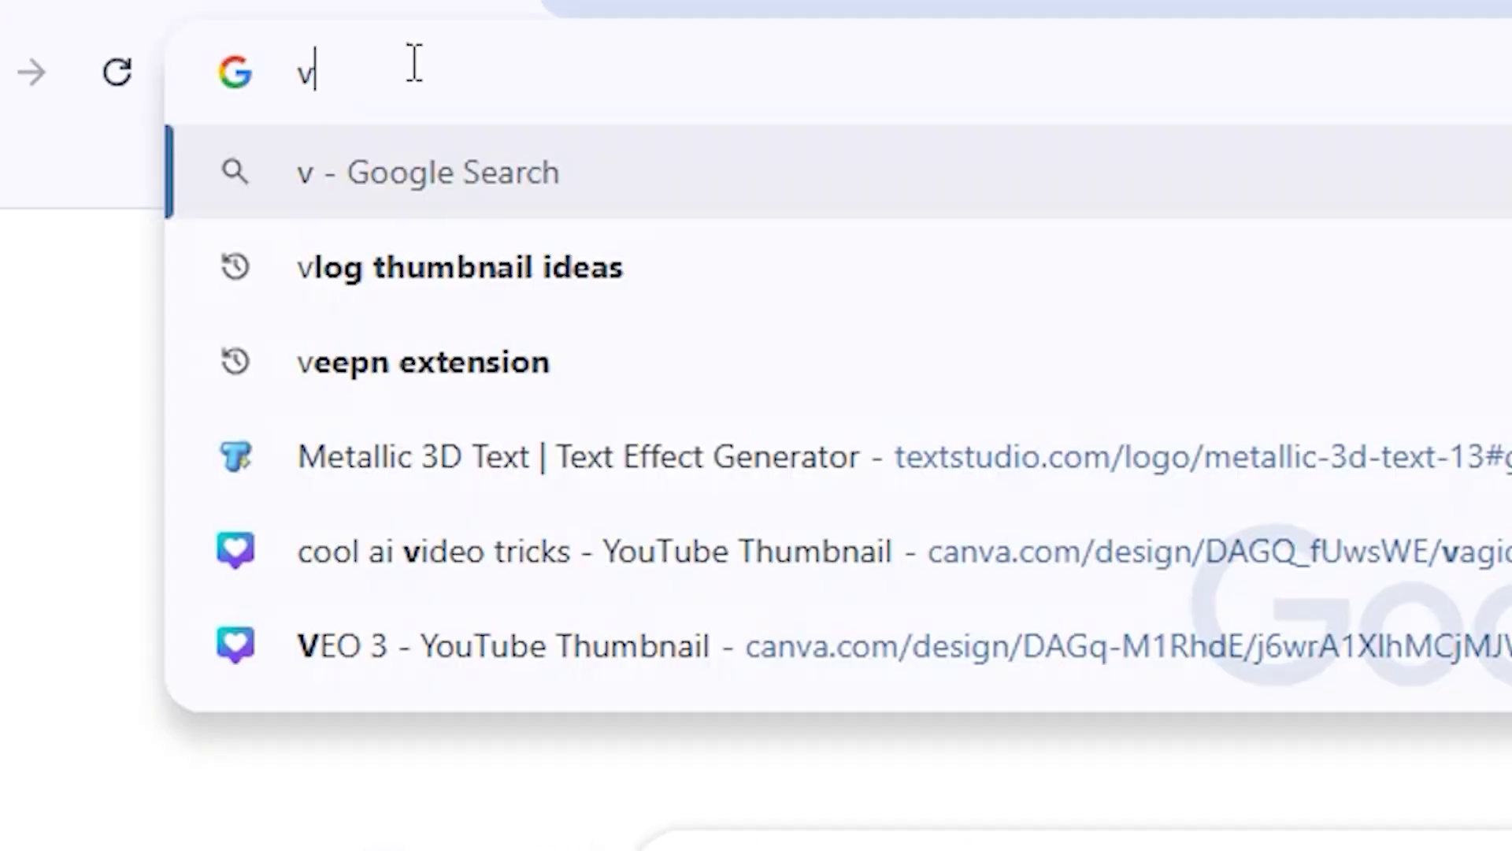
{"action": "key", "text": "Return"}
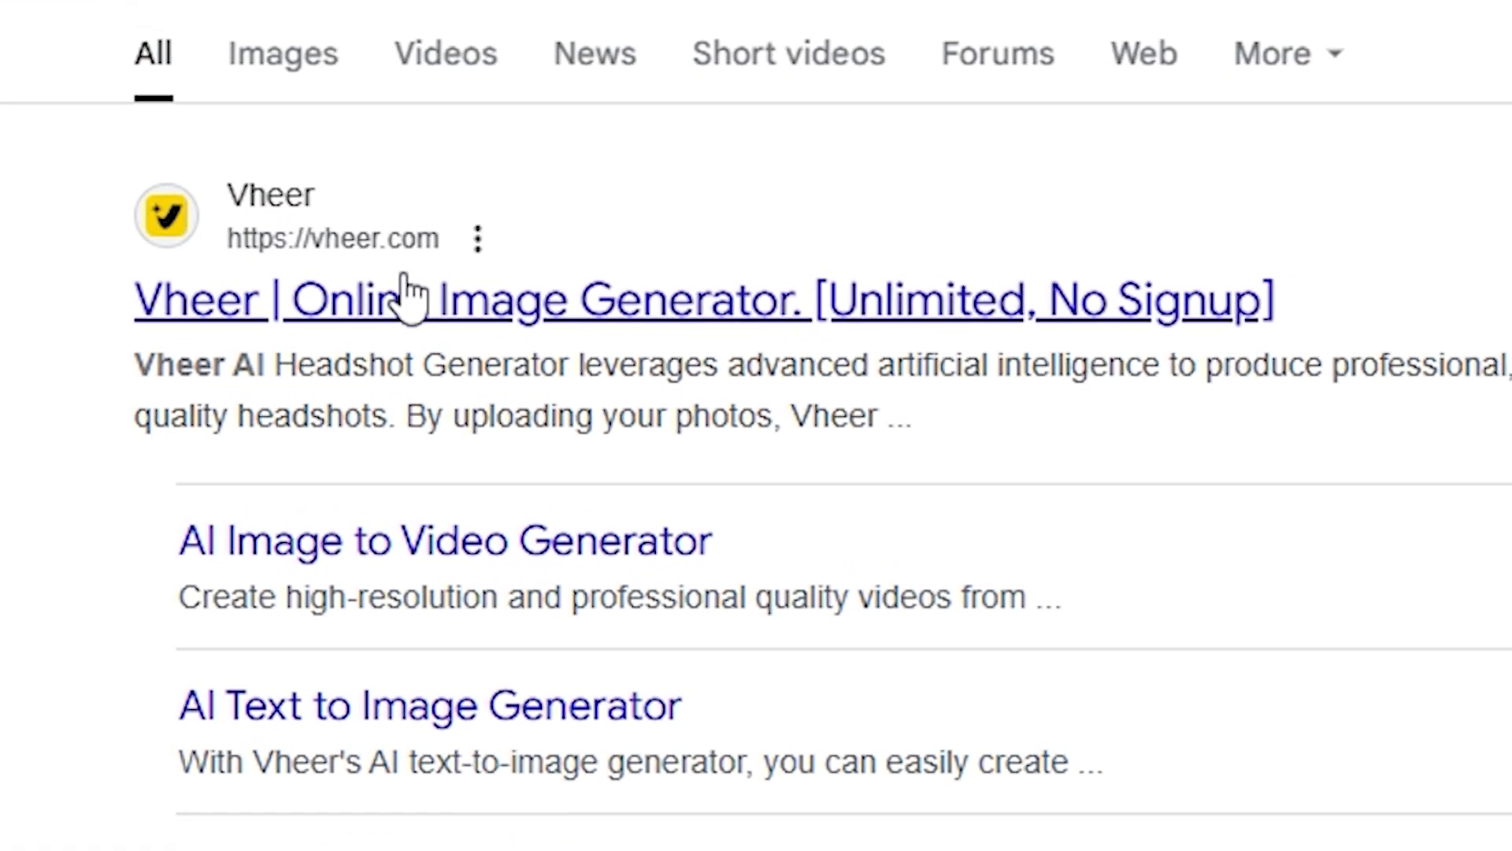
{"action": "left_click", "coordinate": [404, 277]}
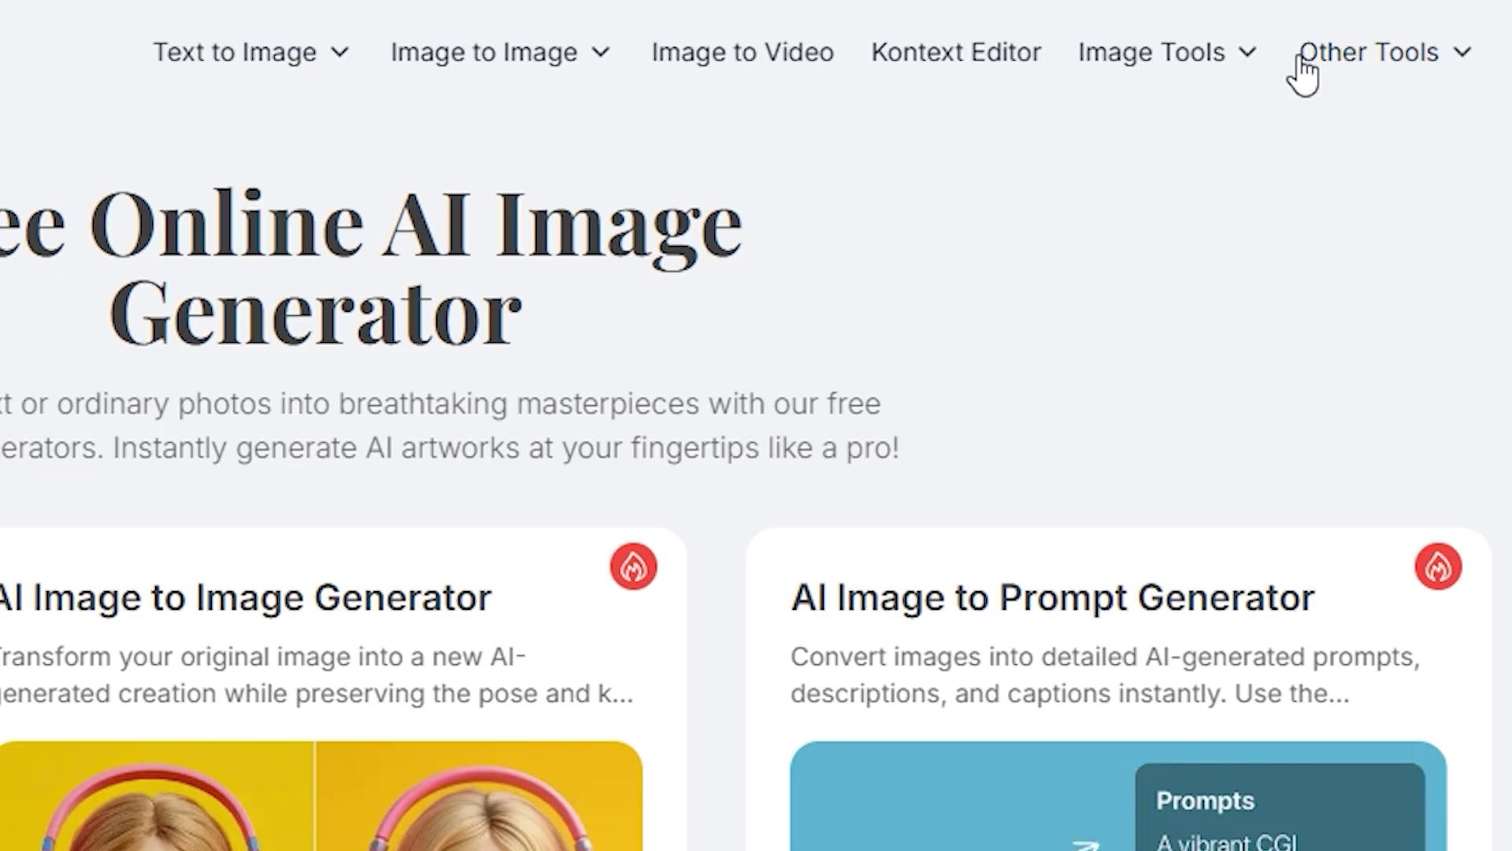
{"action": "left_click", "coordinate": [337, 54]}
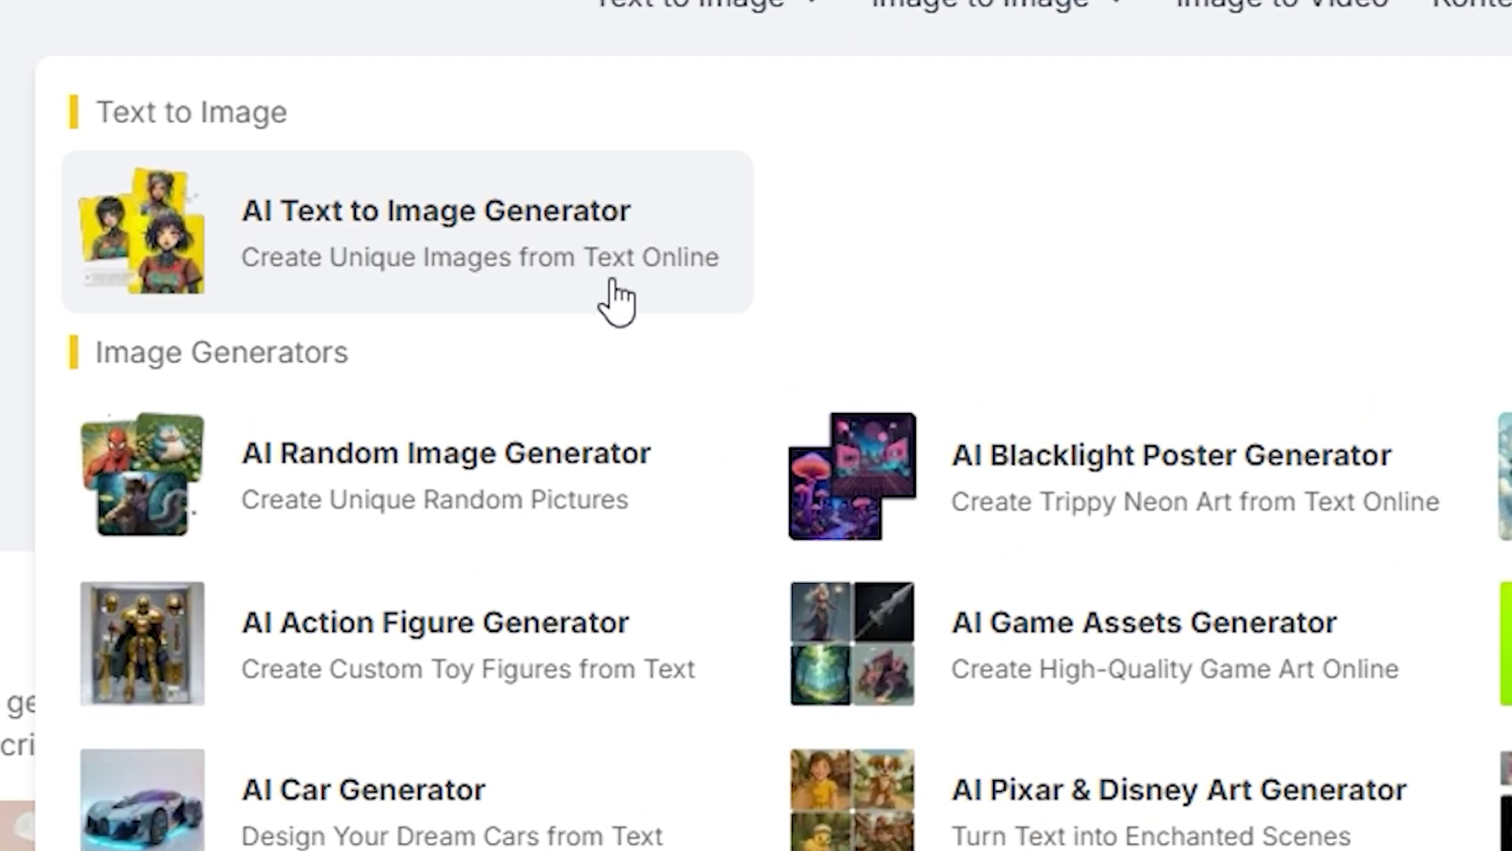
Open the AI Text to Image Generator and launch its generation workspace.
{"action": "left_click", "coordinate": [440, 292]}
{"action": "left_click", "coordinate": [854, 621]}
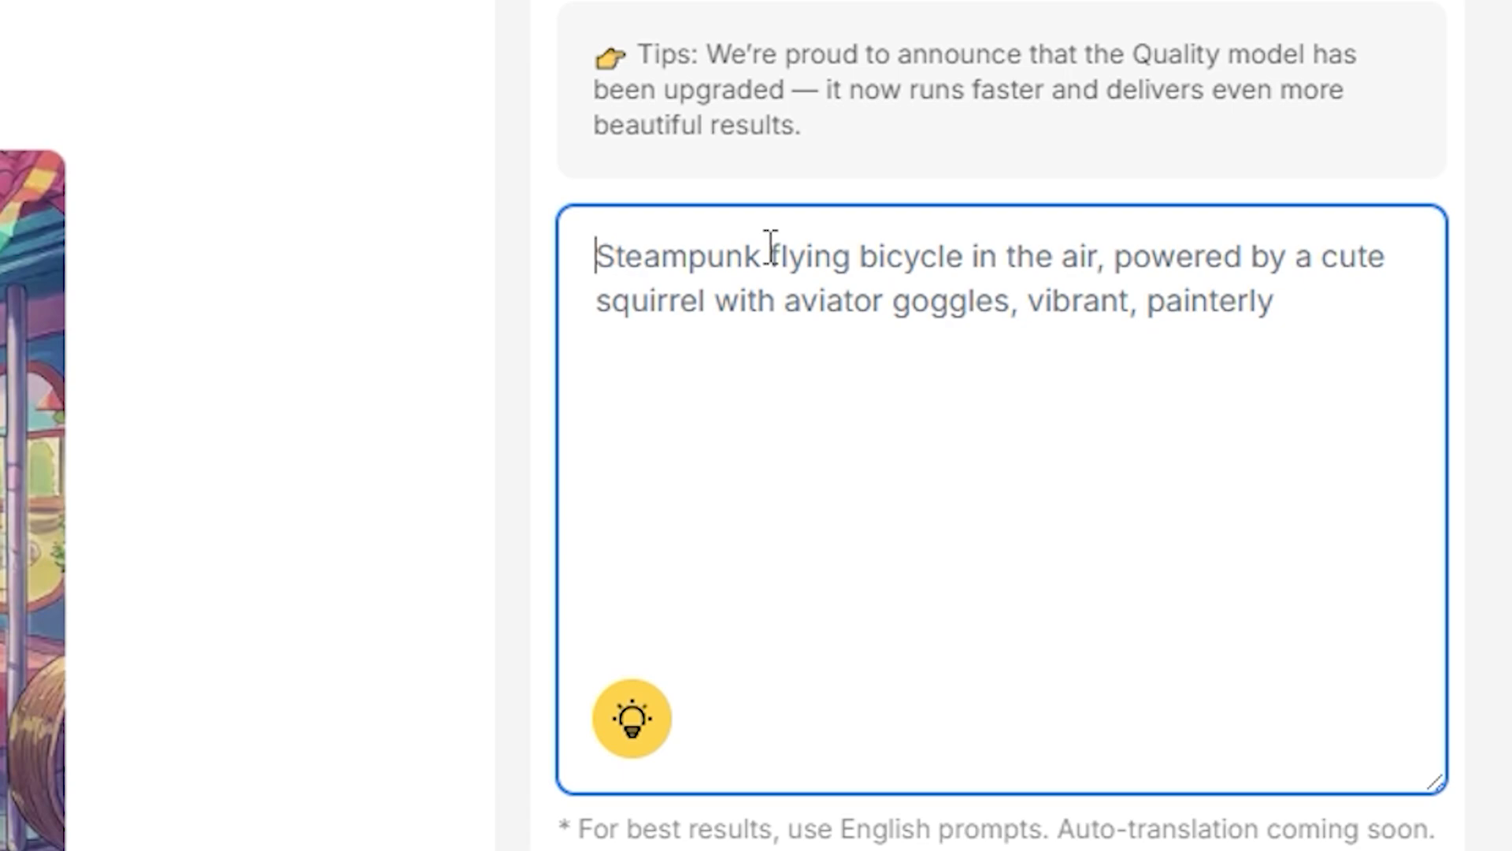
Generate a 16:9 Quality-model photo from the bearded-man-with-glasses neon night street prompt.
{"action": "type", "text": "photog"}
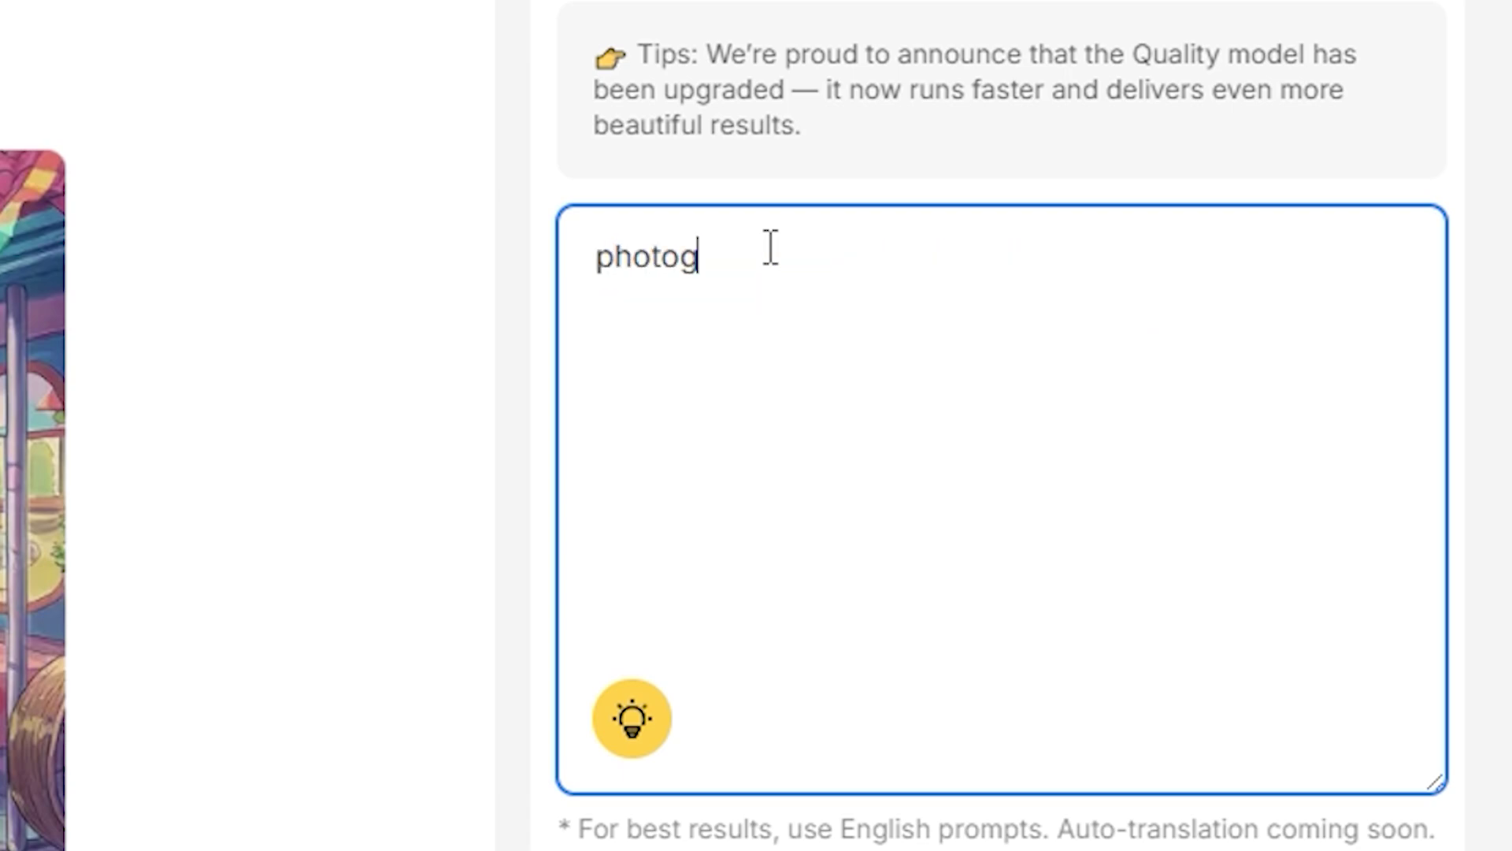
{"action": "type", "text": "raph of a bearded man with glasses"}
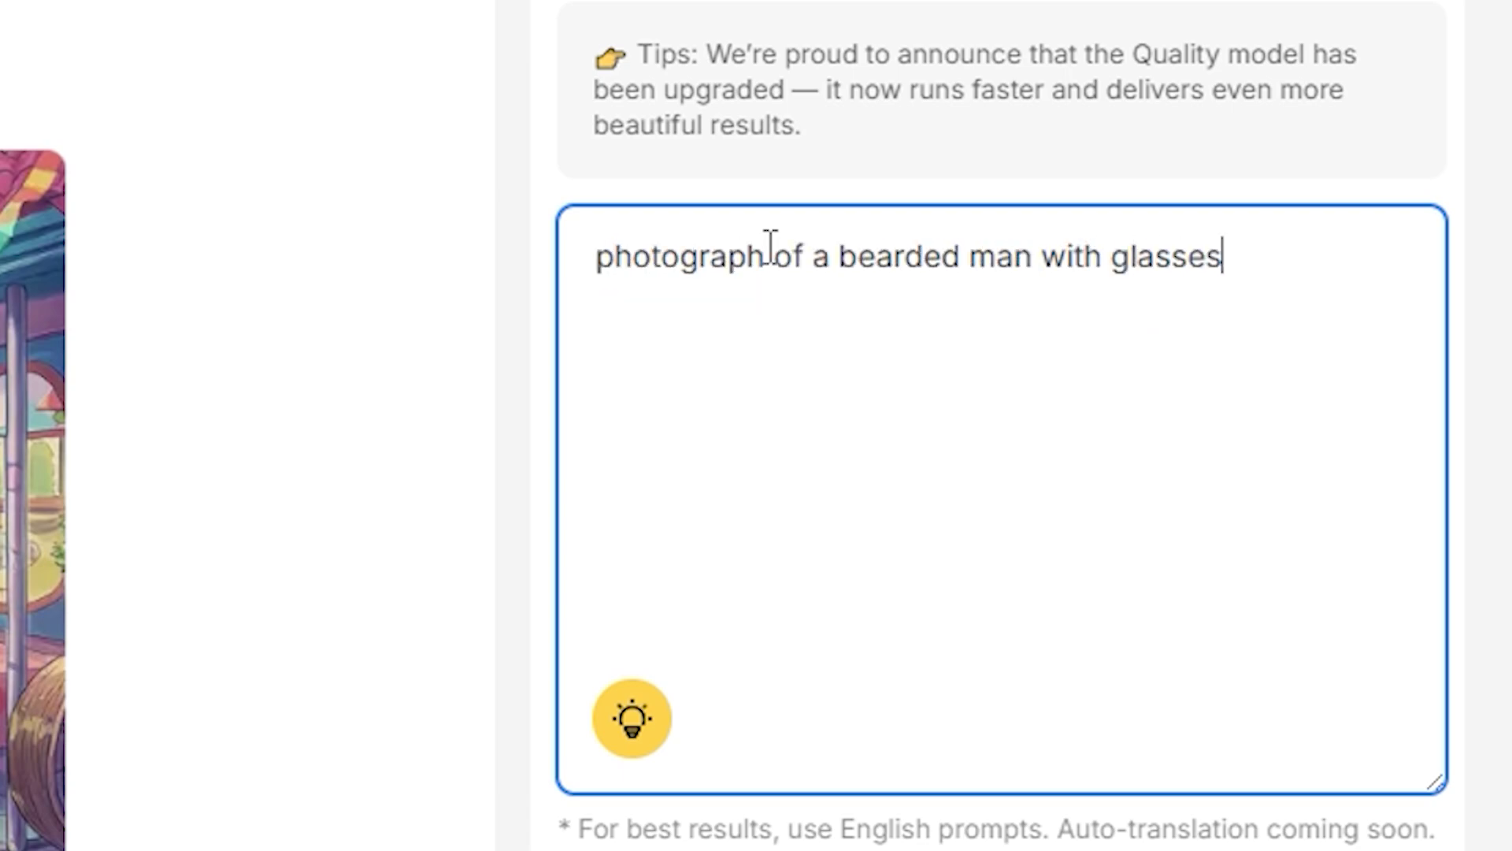
{"action": "type", "text": ", wearing a jacket, standing on a v"}
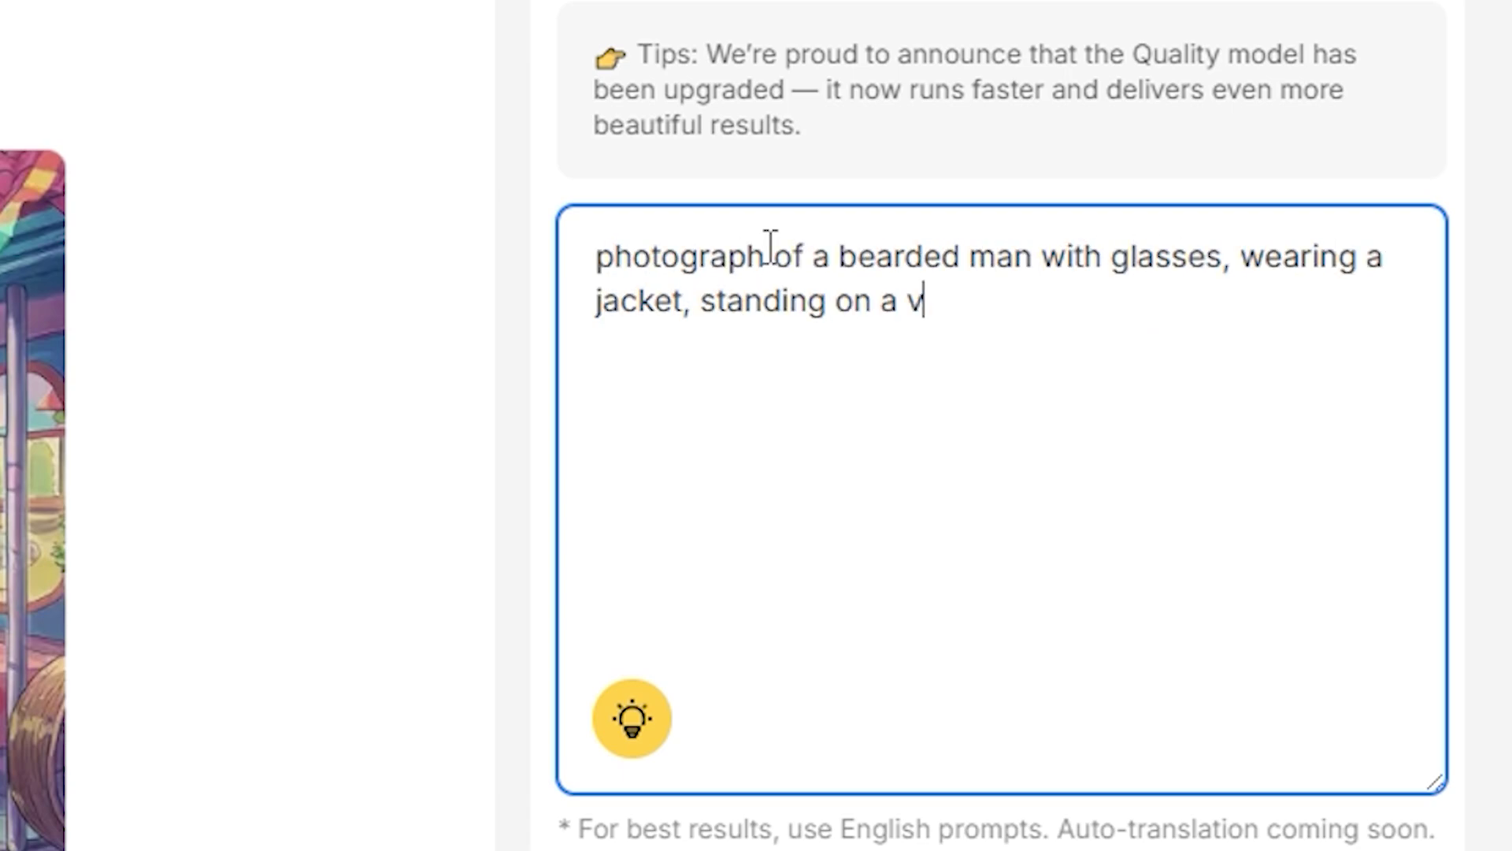
{"action": "type", "text": "ibrant , neon lit asian city street at night"}
{"action": "scroll", "coordinate": [1090, 483], "scroll_direction": "down", "scroll_amount": 5}
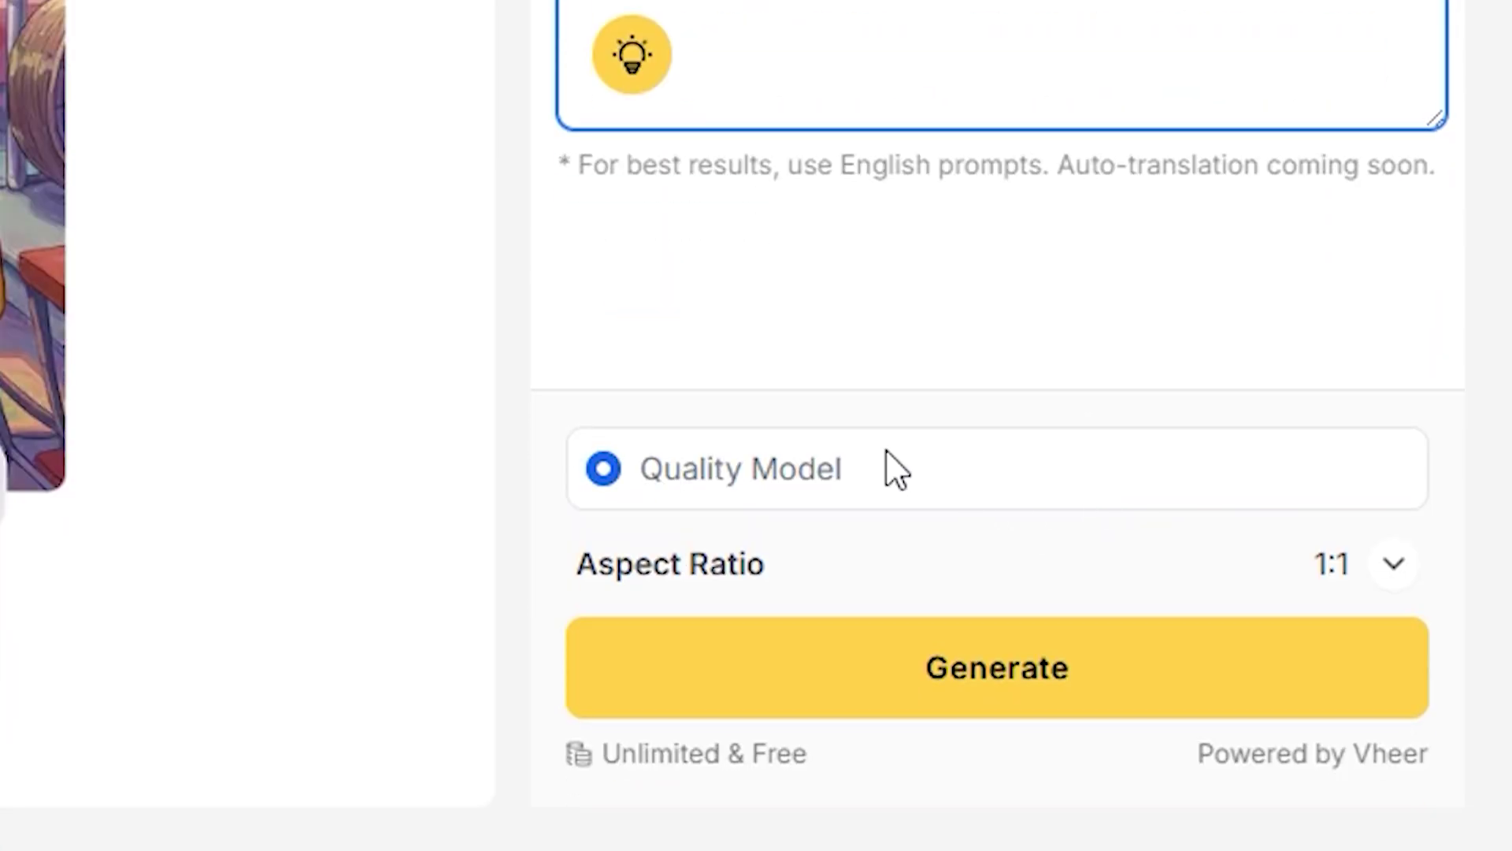
{"action": "left_click", "coordinate": [876, 494]}
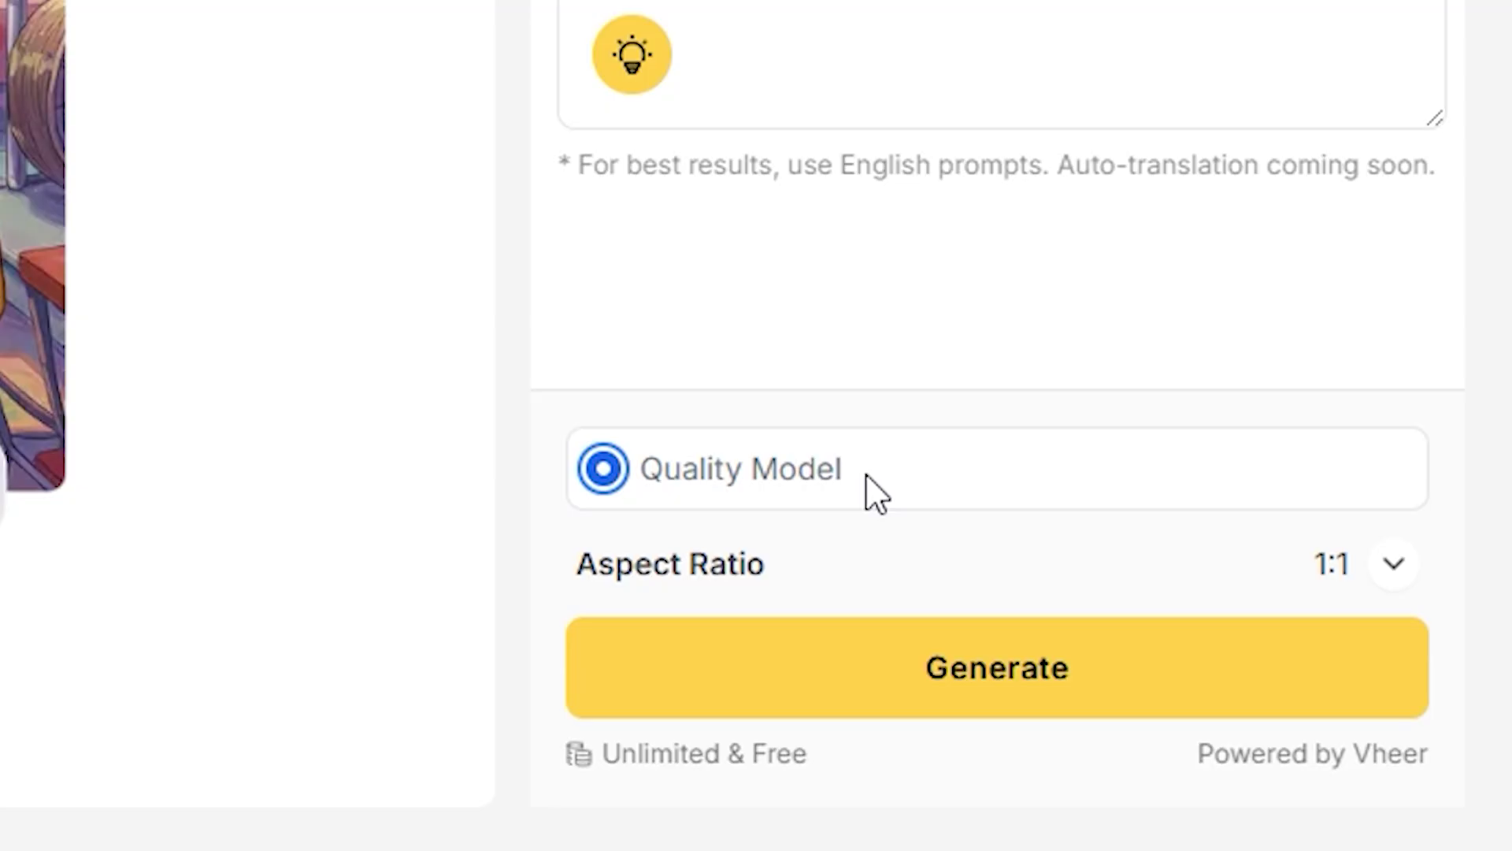
{"action": "left_click", "coordinate": [1377, 573]}
{"action": "scroll", "coordinate": [1283, 513], "scroll_direction": "down", "scroll_amount": 1}
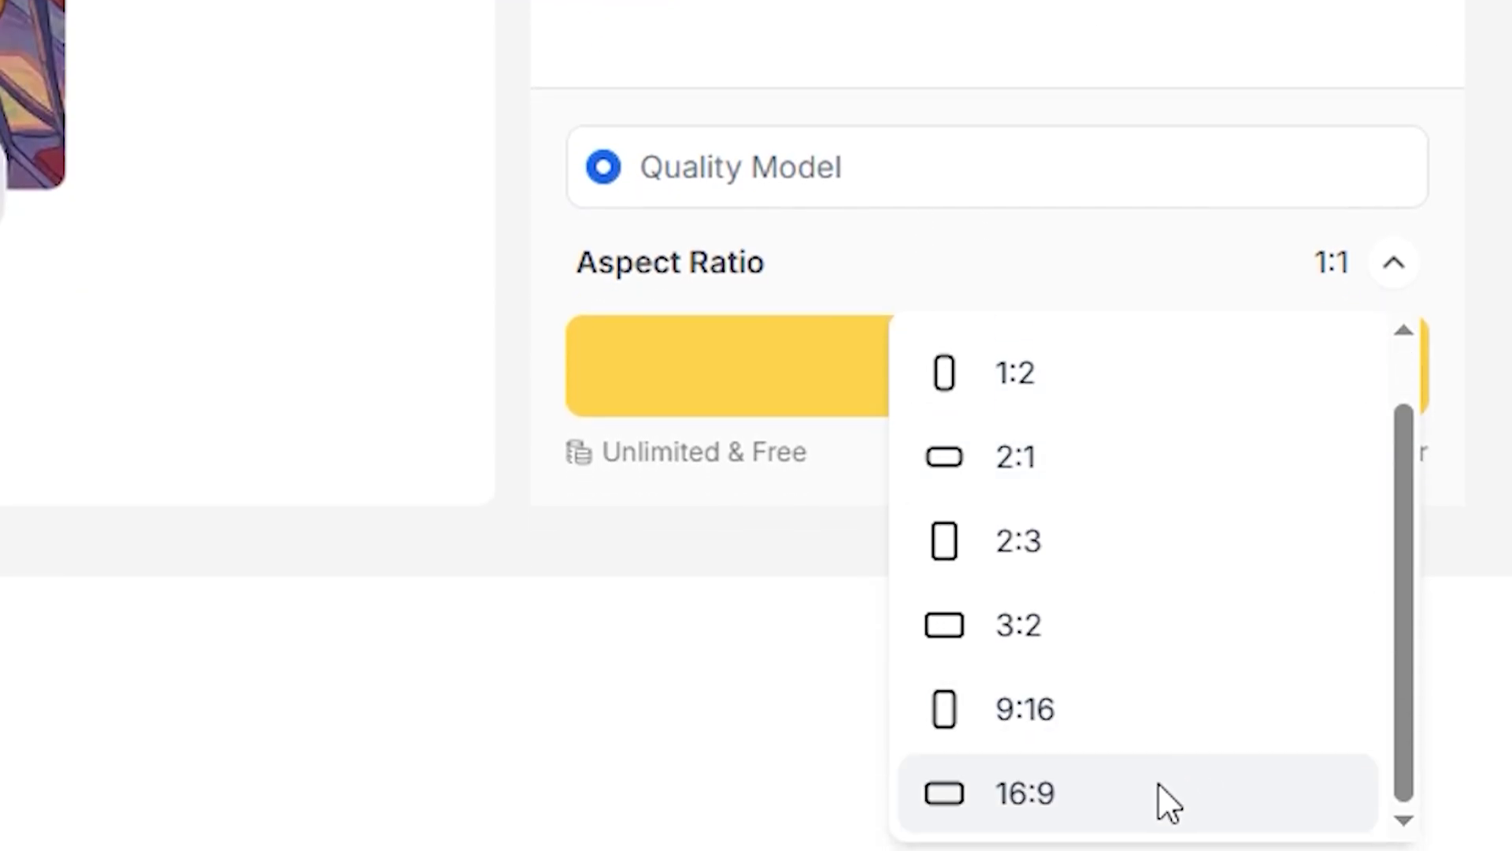
{"action": "left_click", "coordinate": [1158, 796]}
{"action": "scroll", "coordinate": [1158, 823], "scroll_direction": "up", "scroll_amount": 4}
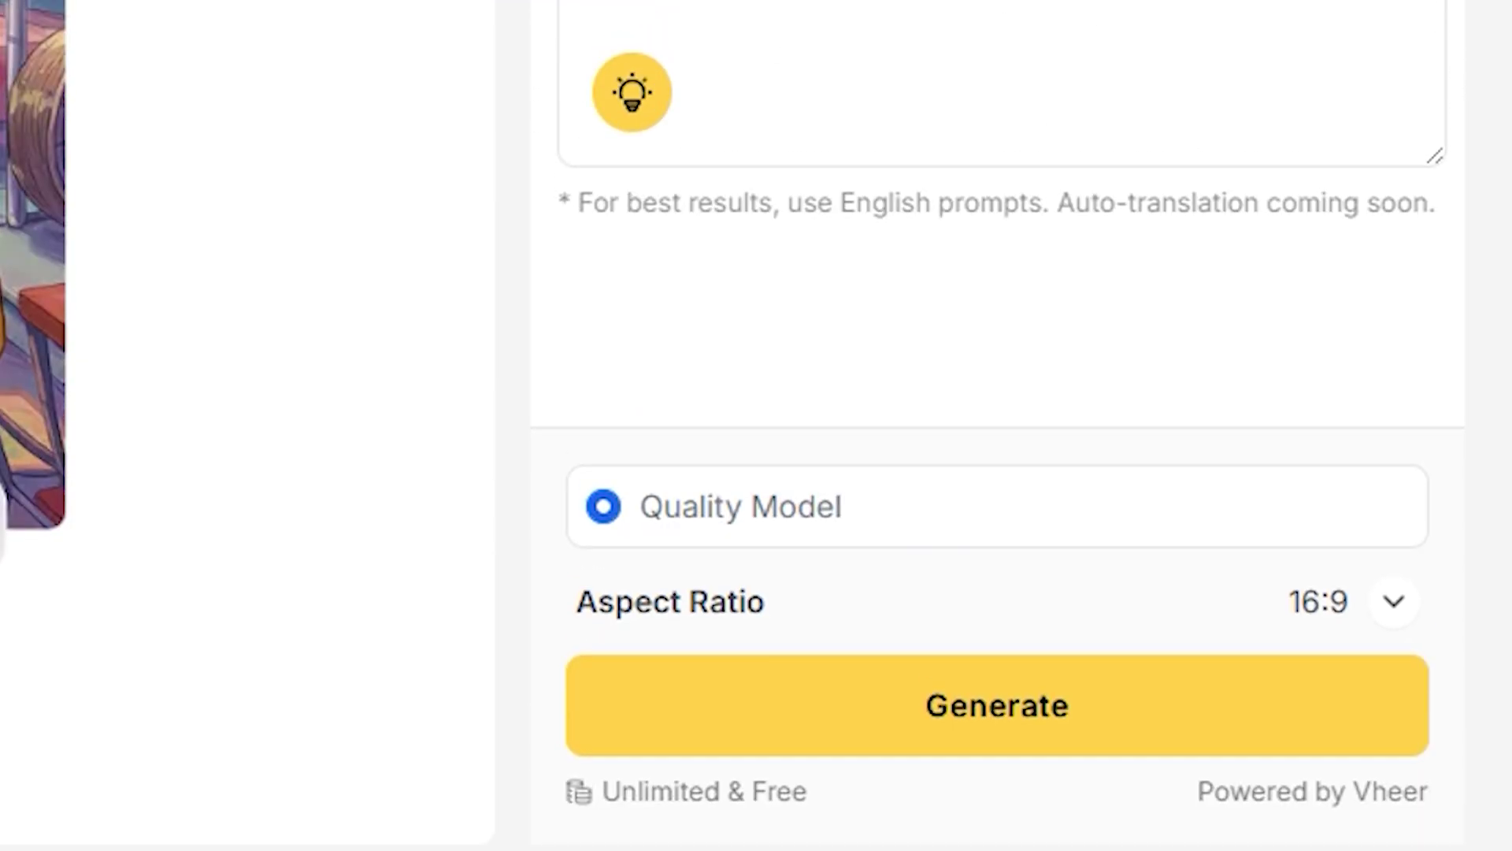
{"action": "left_click", "coordinate": [1032, 709]}
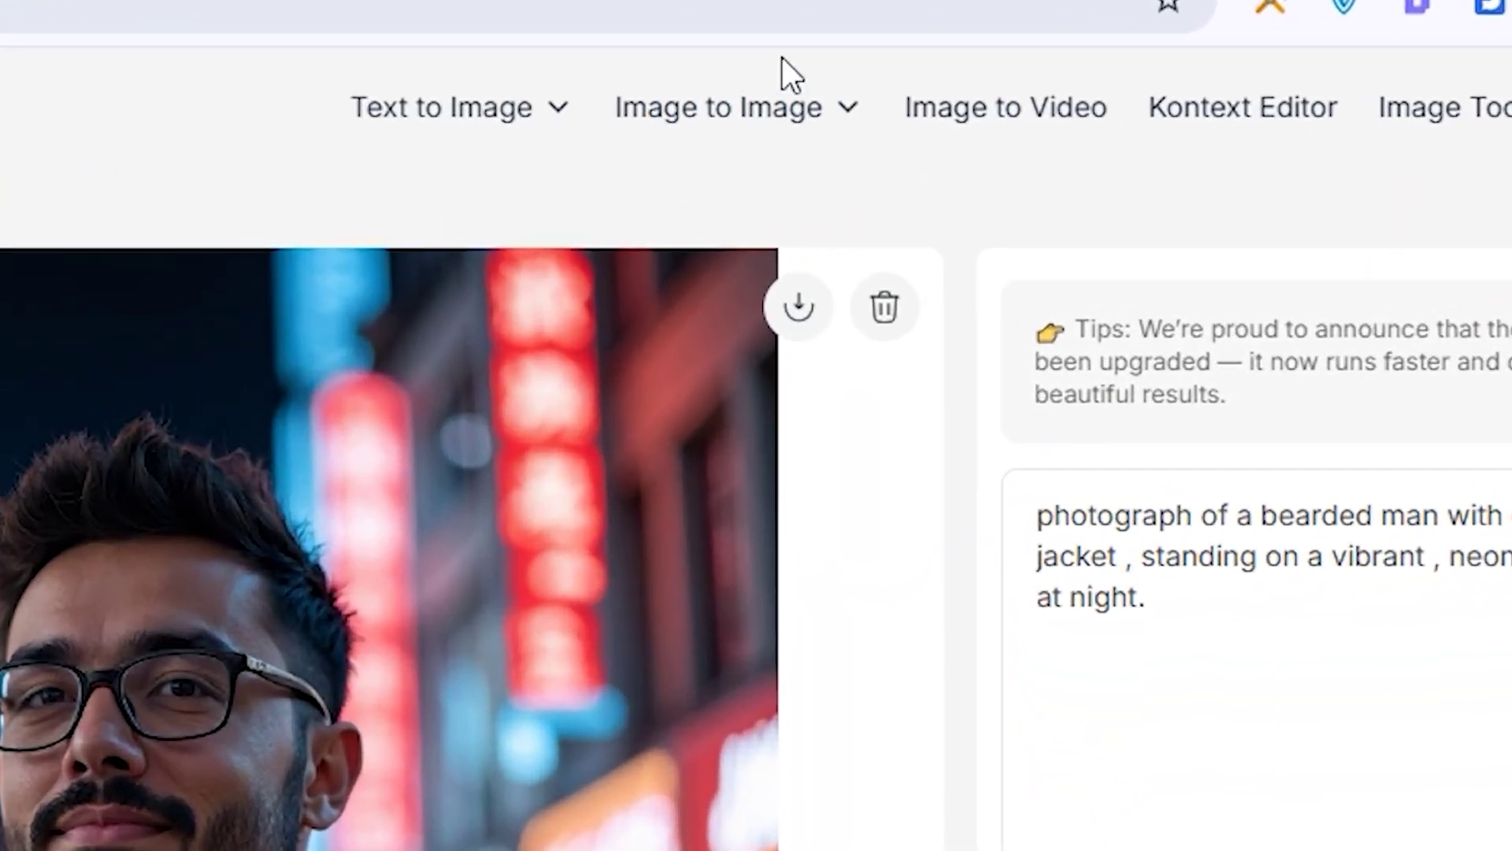
Once the neon portrait has finished, move on to the Image to Image generator.
{"action": "mouse_move", "coordinate": [783, 118]}
{"action": "left_click", "coordinate": [623, 297]}
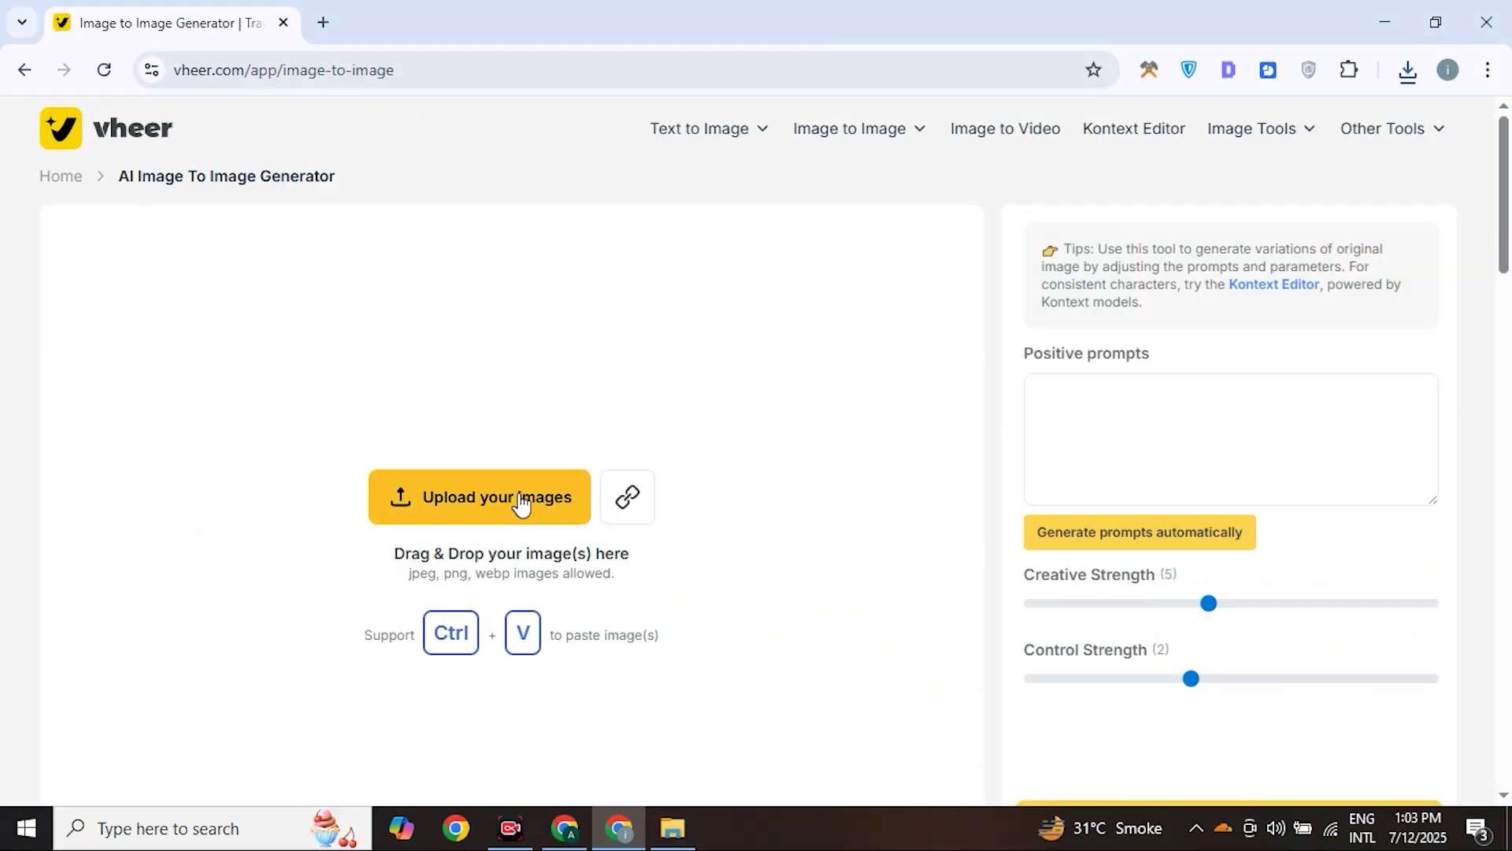
Upload the plush toy photo, auto-write its prompt, set Control Strength 4 and generate the rabbit.
{"action": "left_click", "coordinate": [519, 493]}
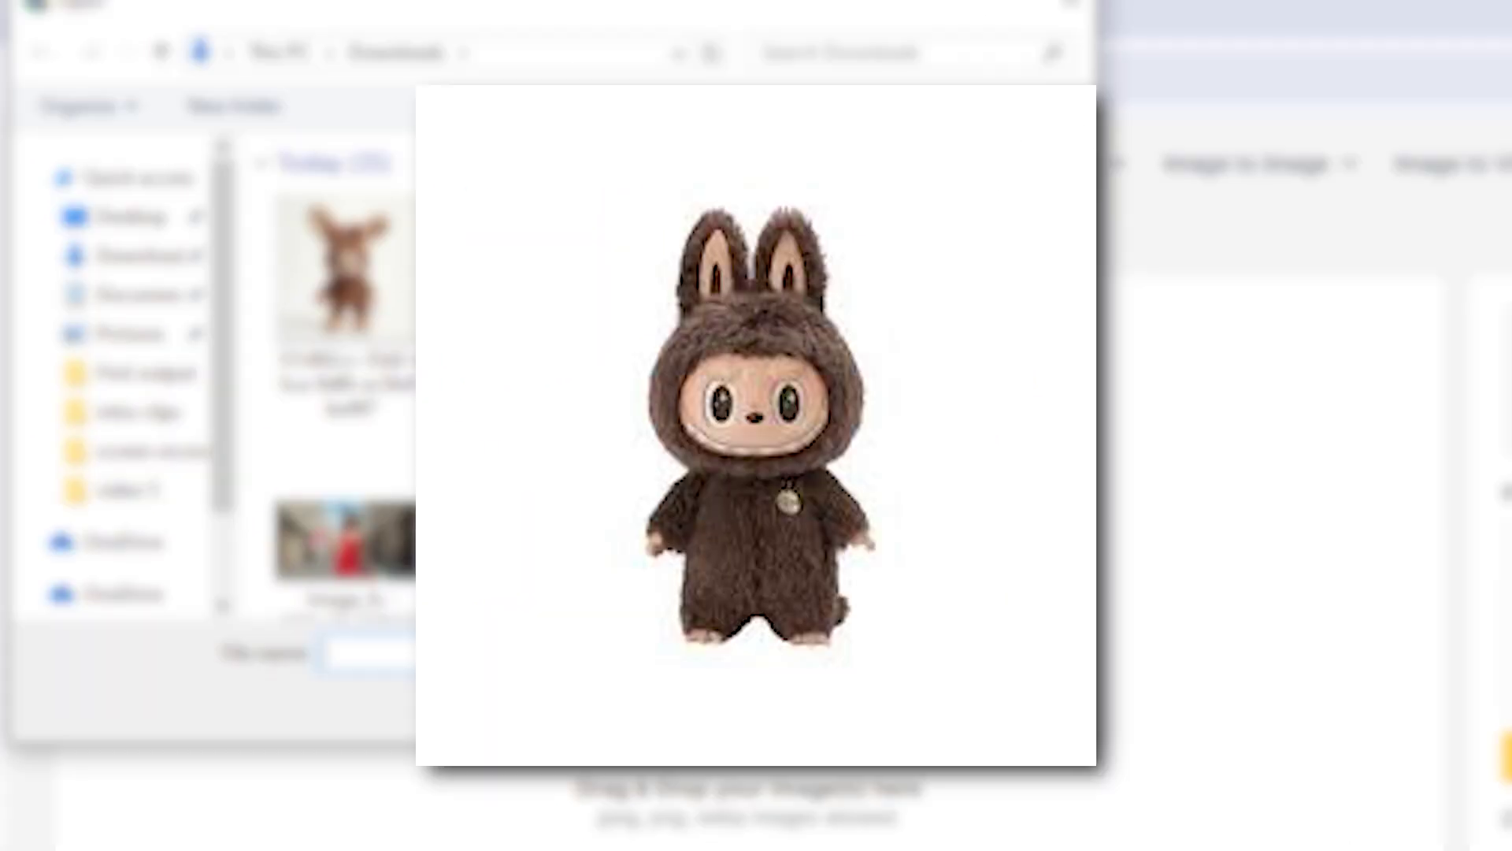
{"action": "key", "text": "Return"}
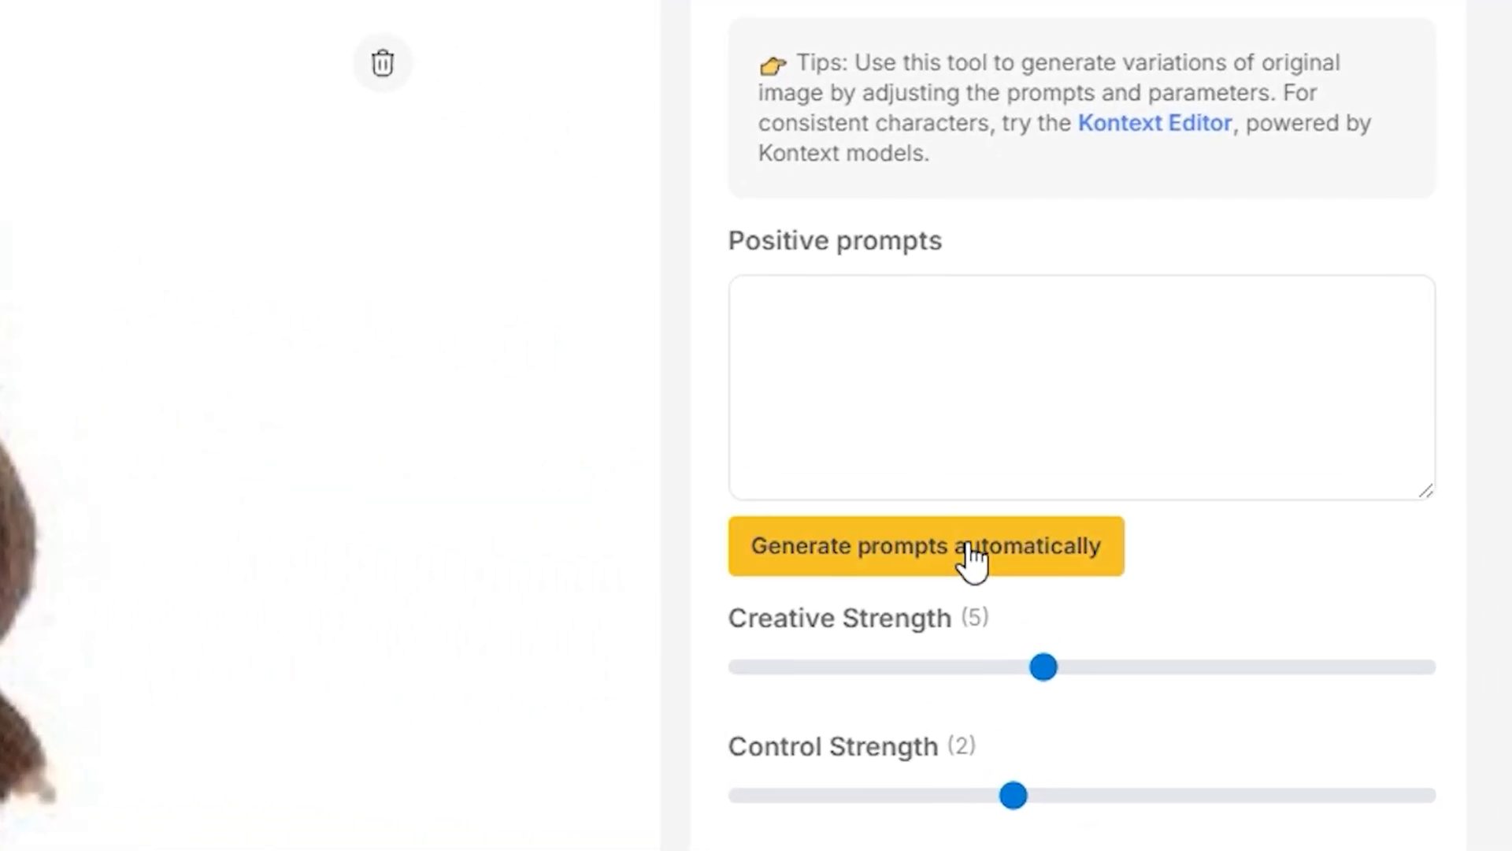
{"action": "left_click", "coordinate": [1140, 532]}
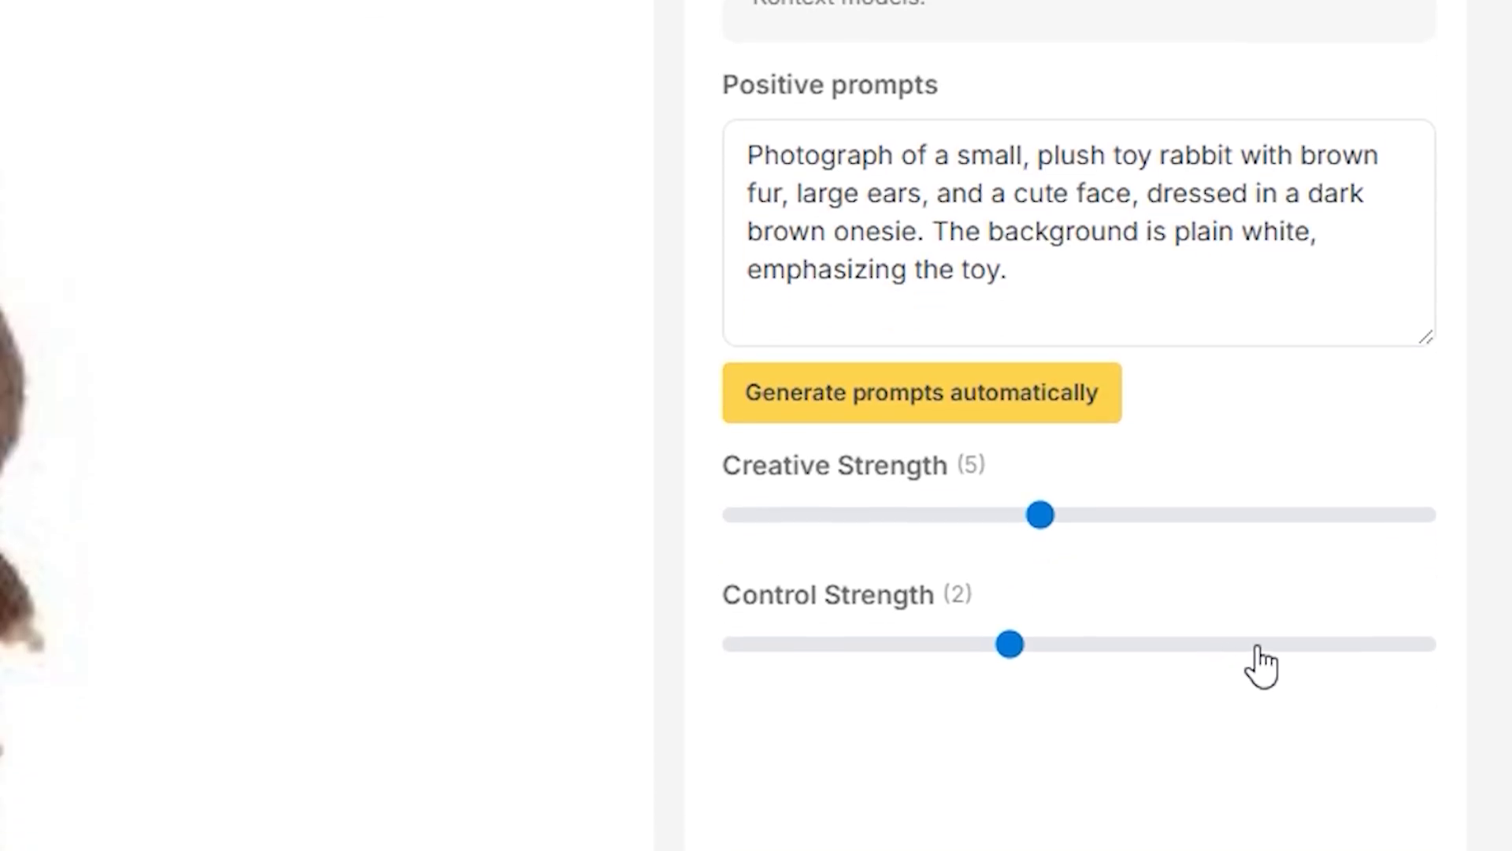
{"action": "left_click", "coordinate": [1258, 648]}
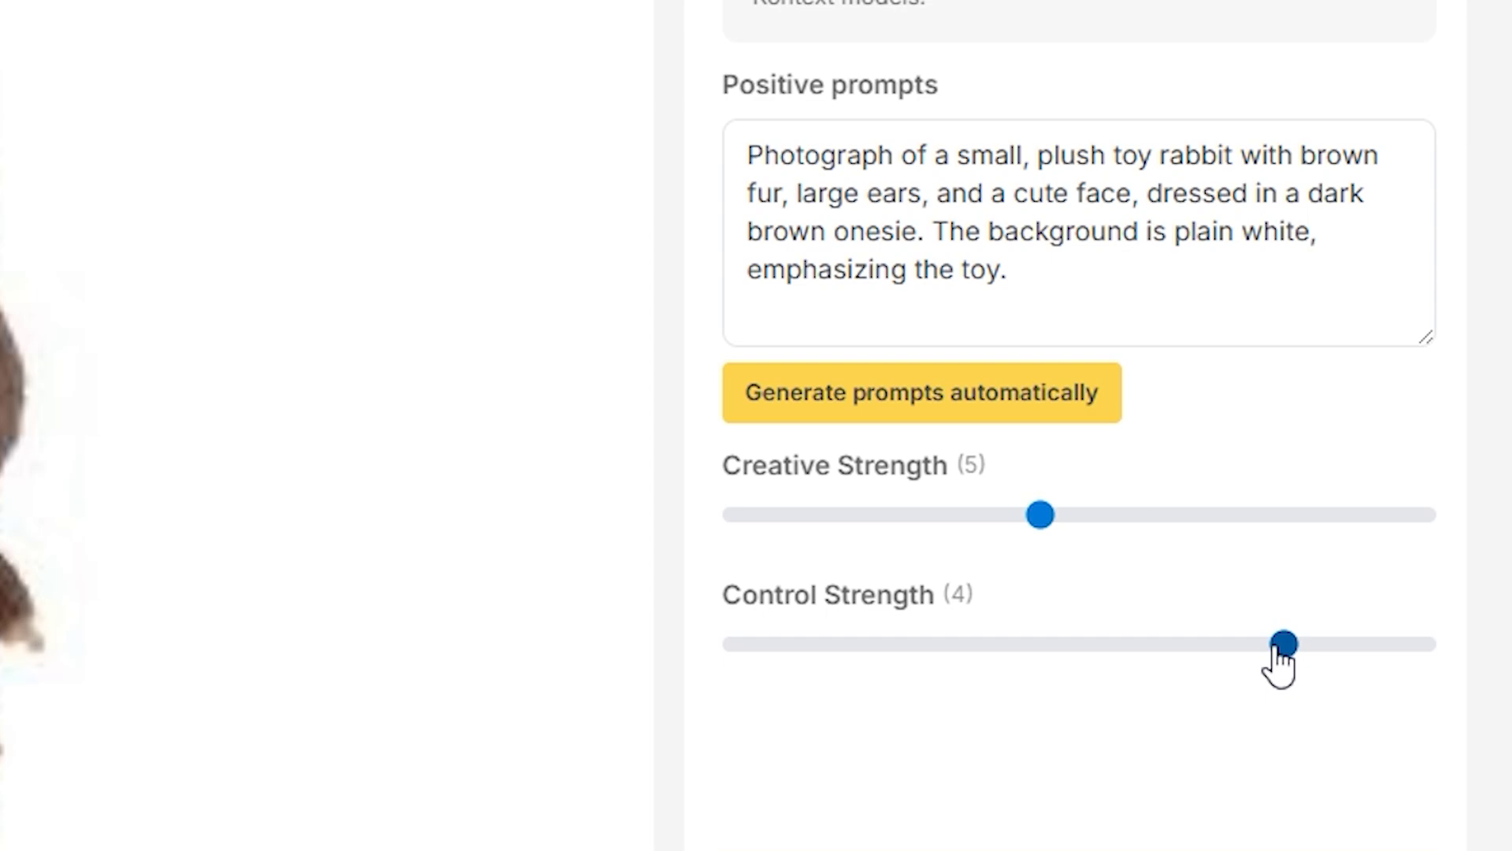
{"action": "scroll", "coordinate": [1266, 659], "scroll_direction": "down", "scroll_amount": 2}
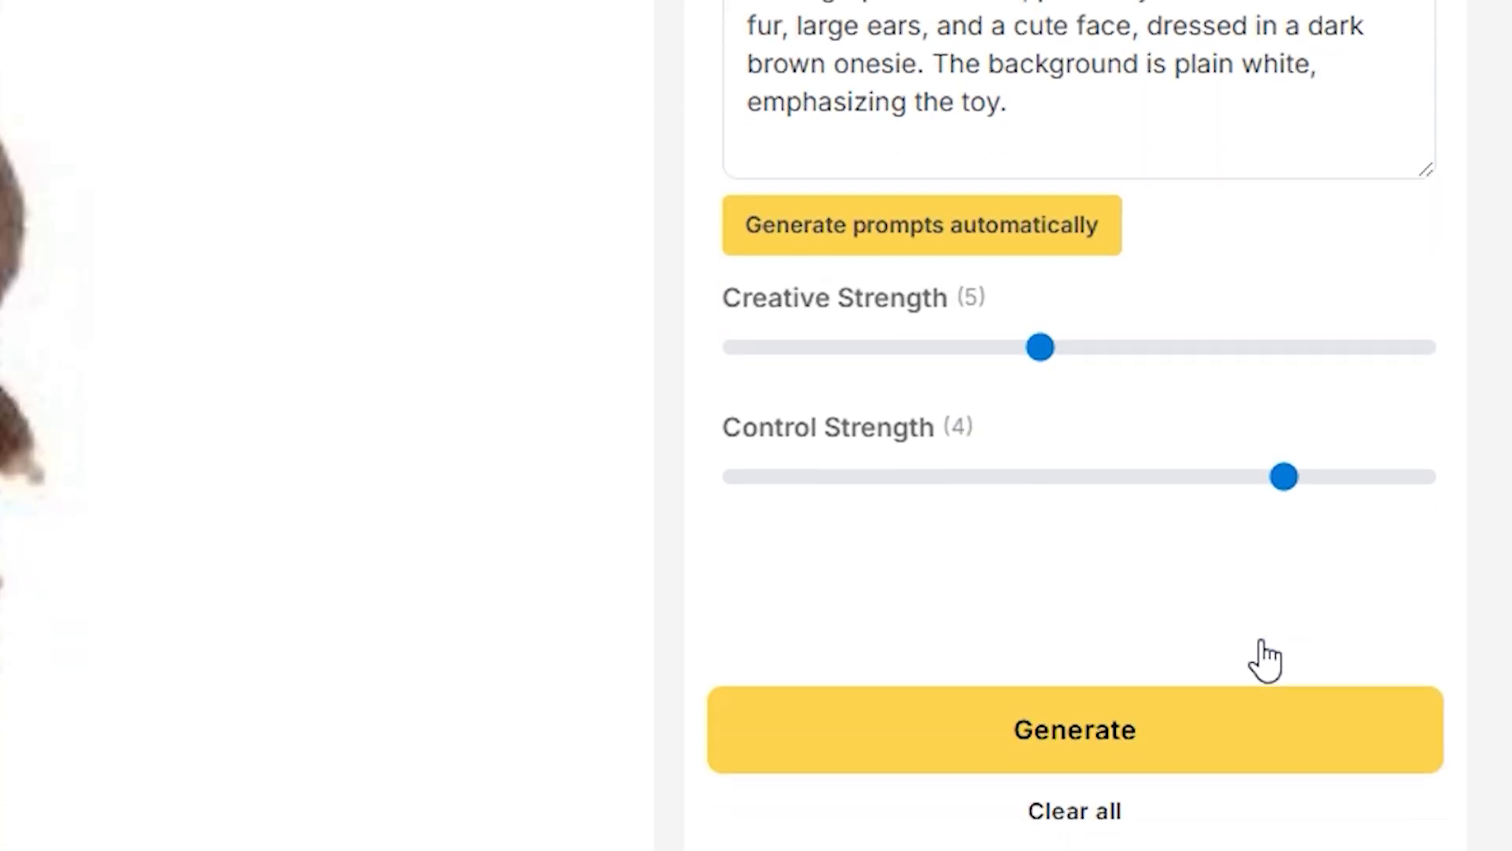
{"action": "left_click", "coordinate": [1186, 713]}
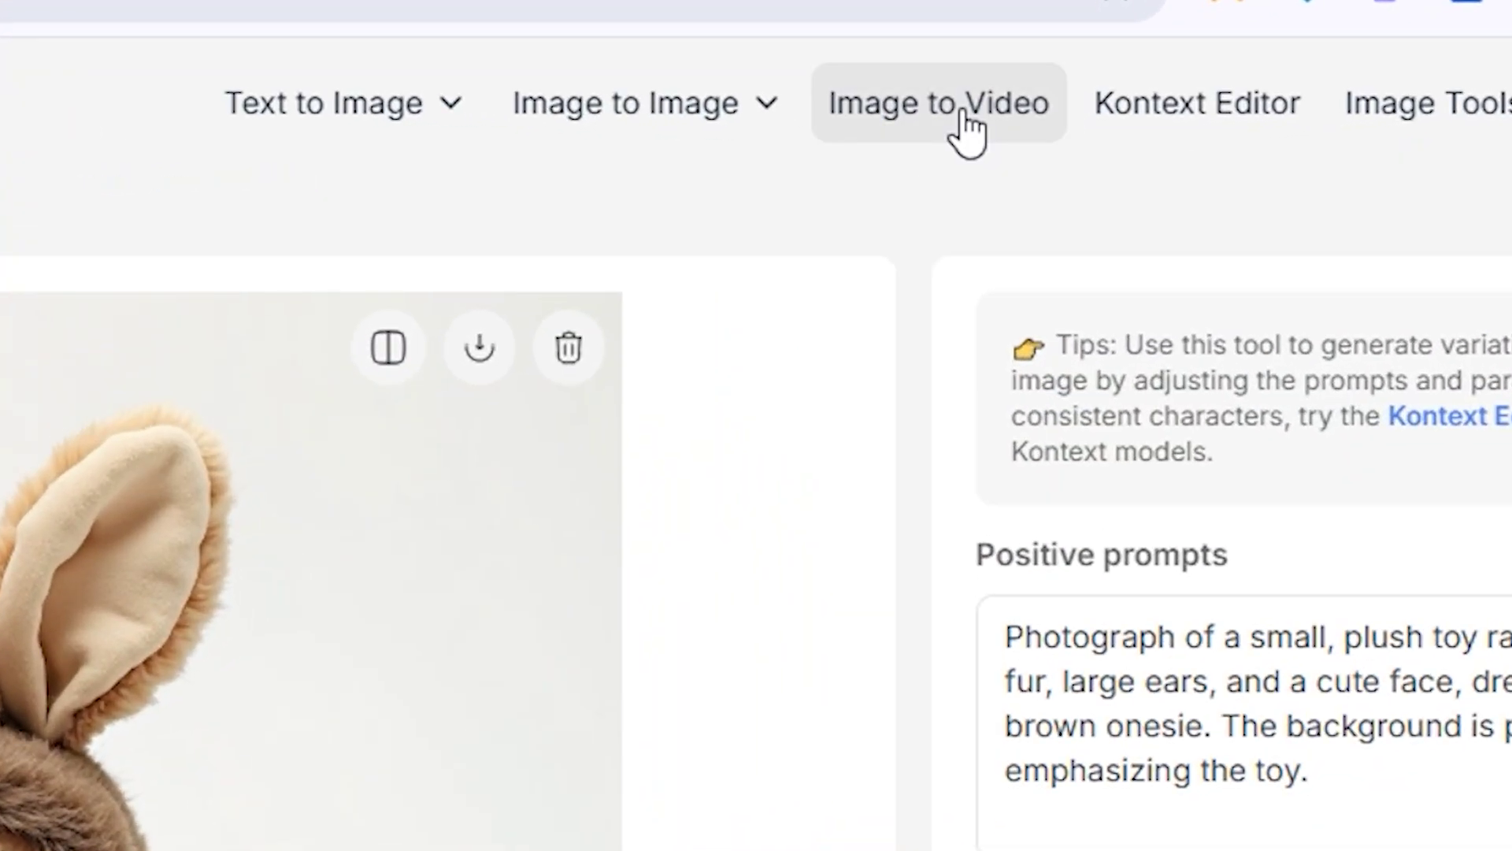
{"action": "left_click", "coordinate": [967, 132]}
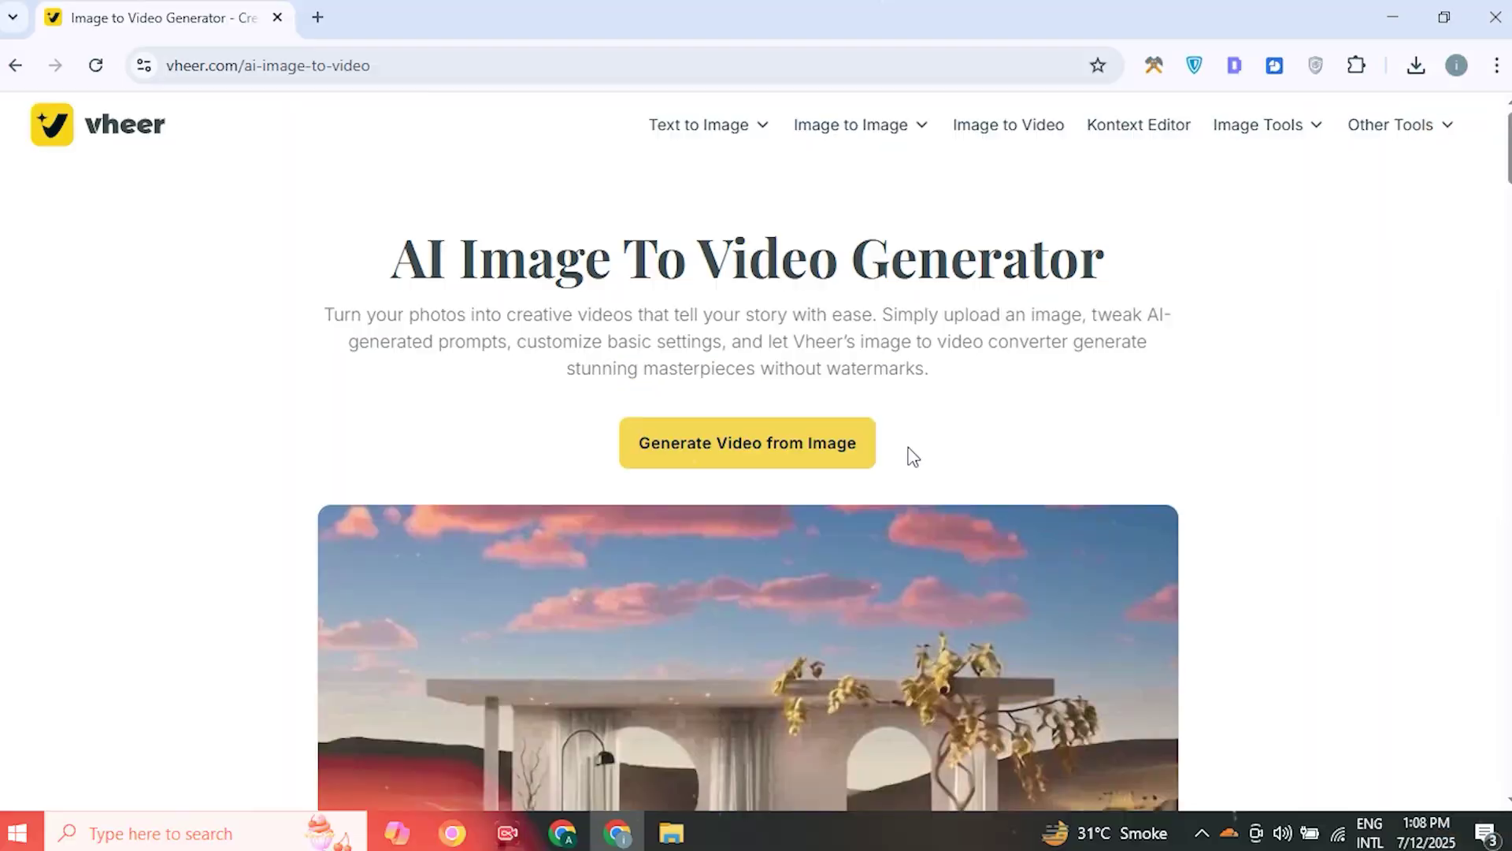
Generate an MP4 video with the prompt 'a man is driving the car, the car is moving forward'.
{"action": "left_click", "coordinate": [839, 457]}
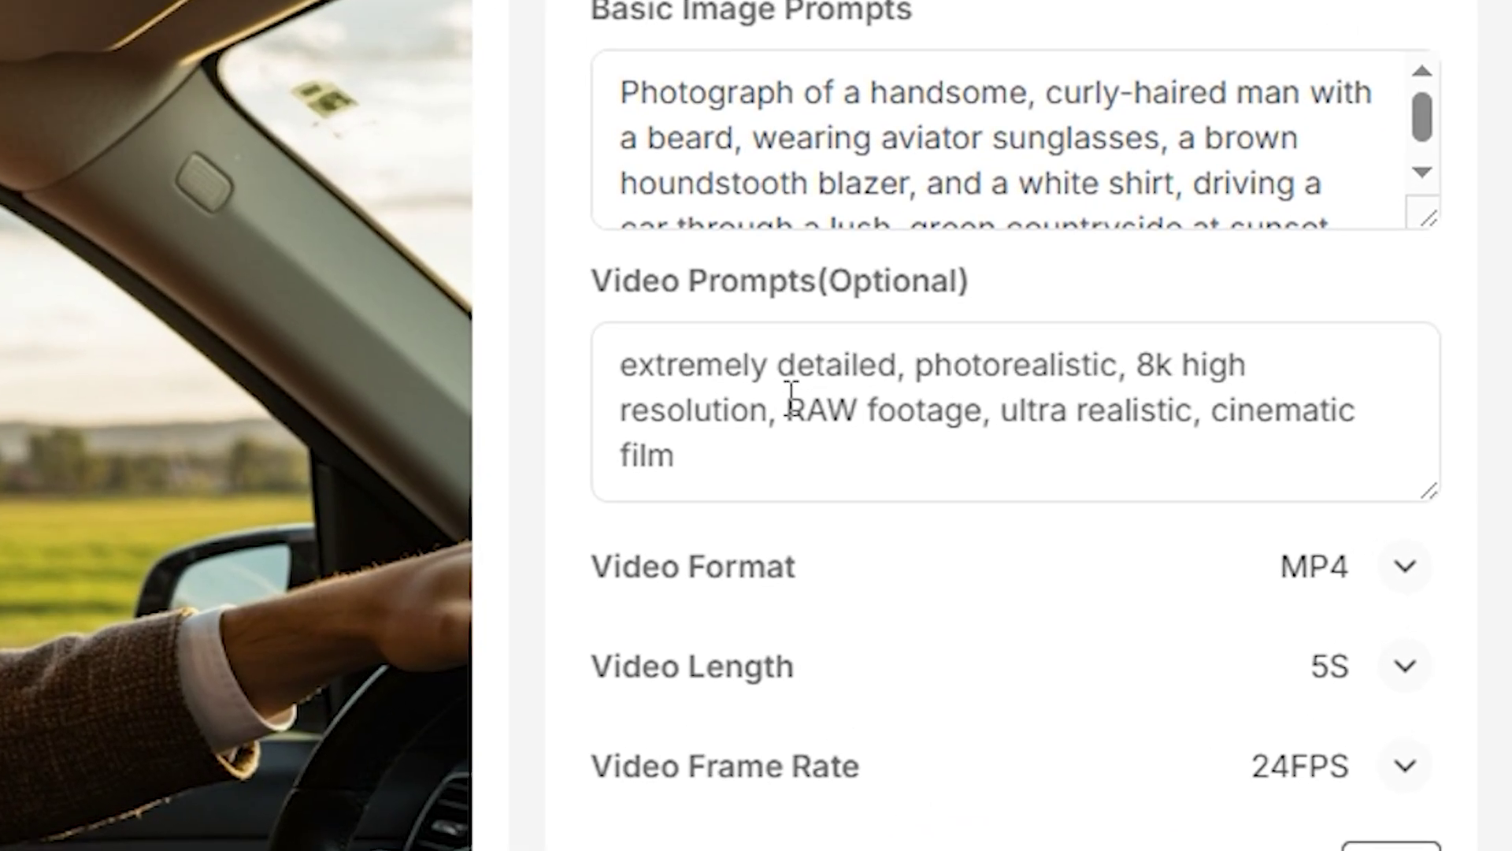
{"action": "triple_click", "coordinate": [792, 392]}
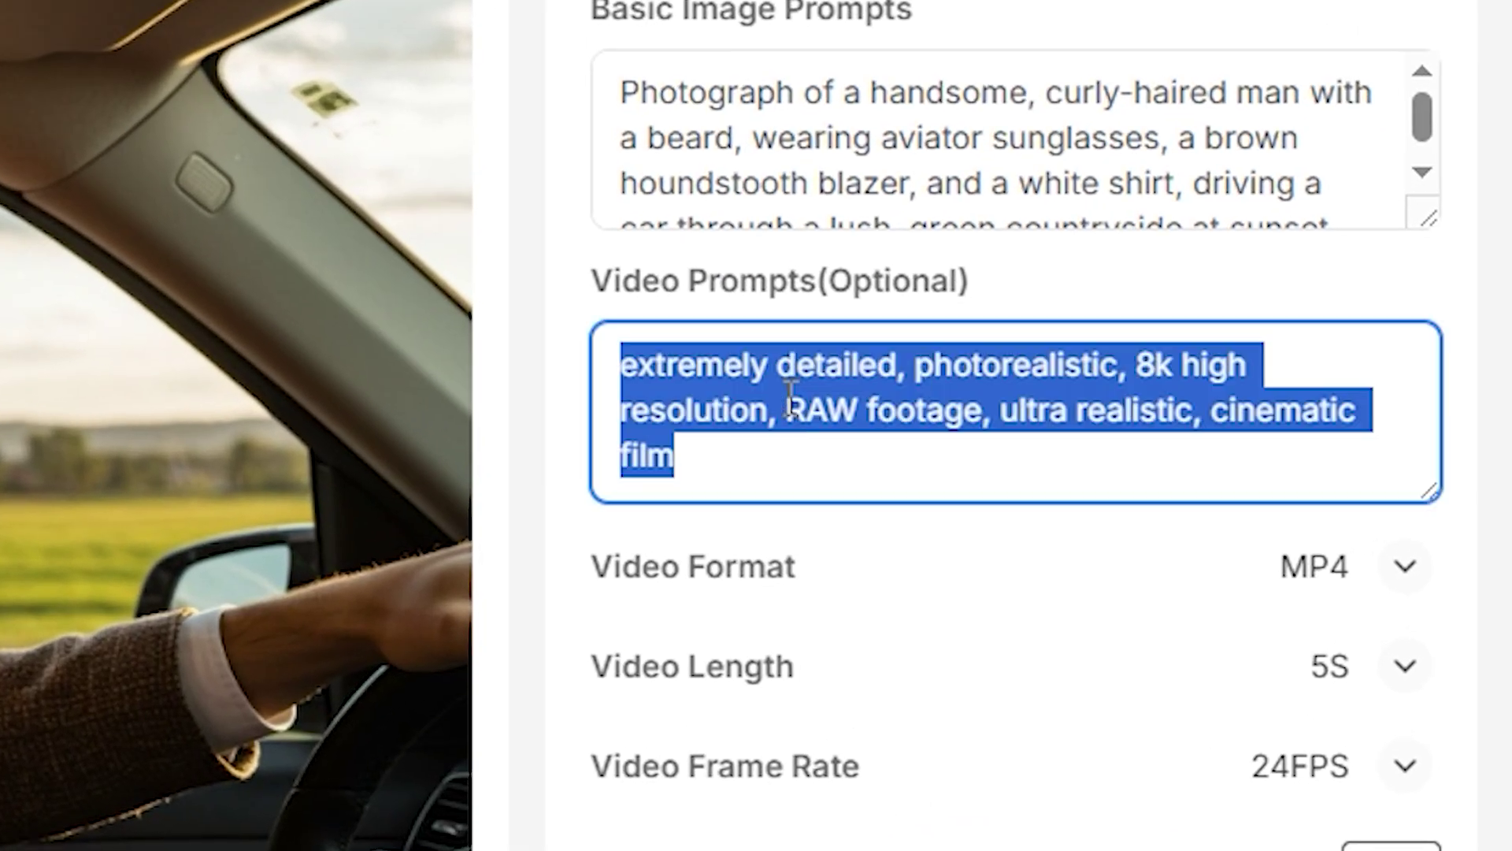
{"action": "key", "text": "BackSpace"}
{"action": "type", "text": "a "}
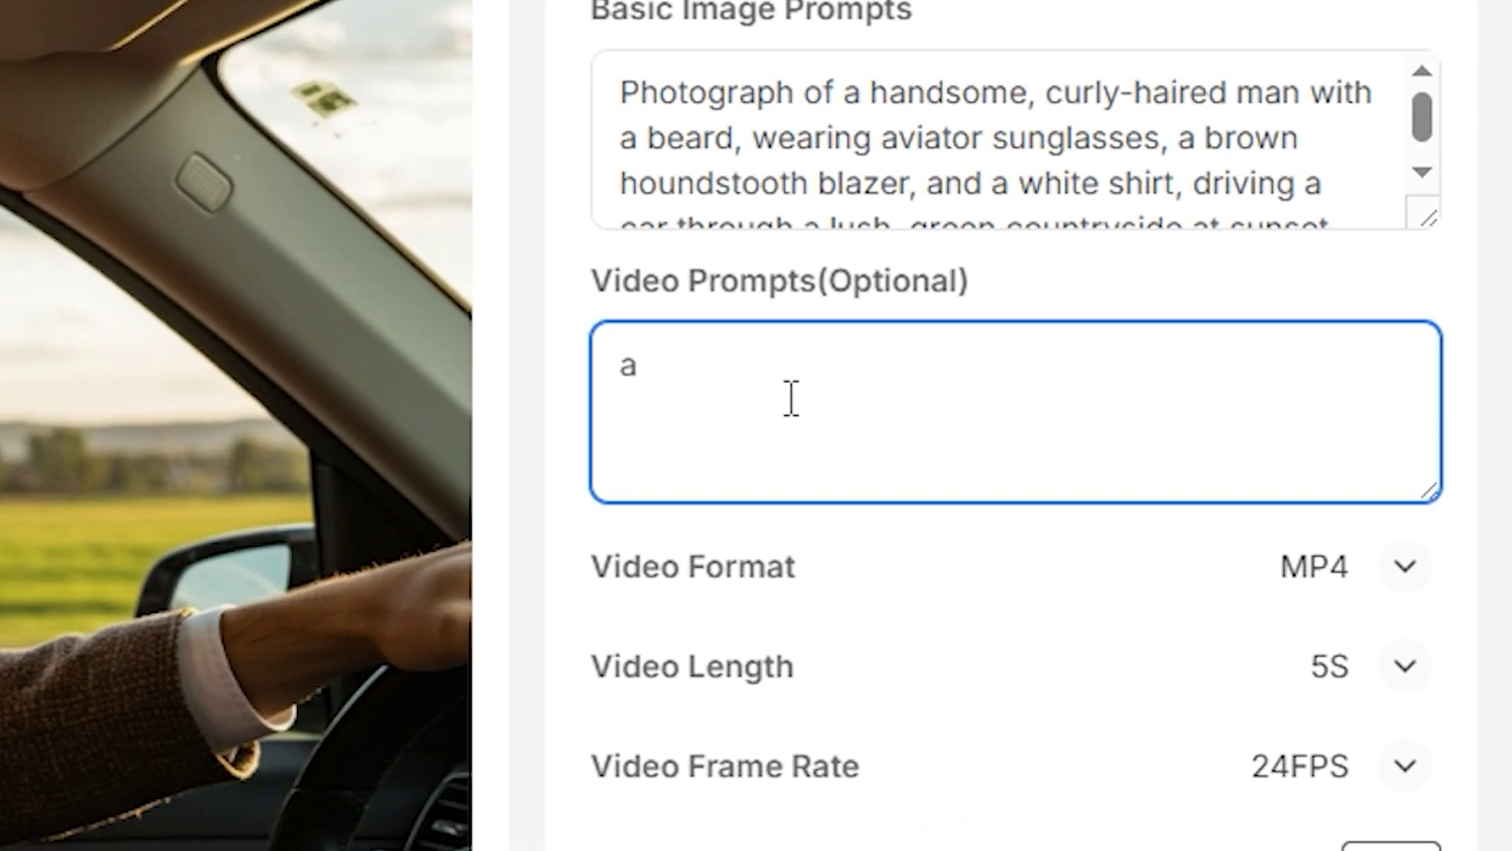
{"action": "type", "text": "man is driving the car , the car is moving forward"}
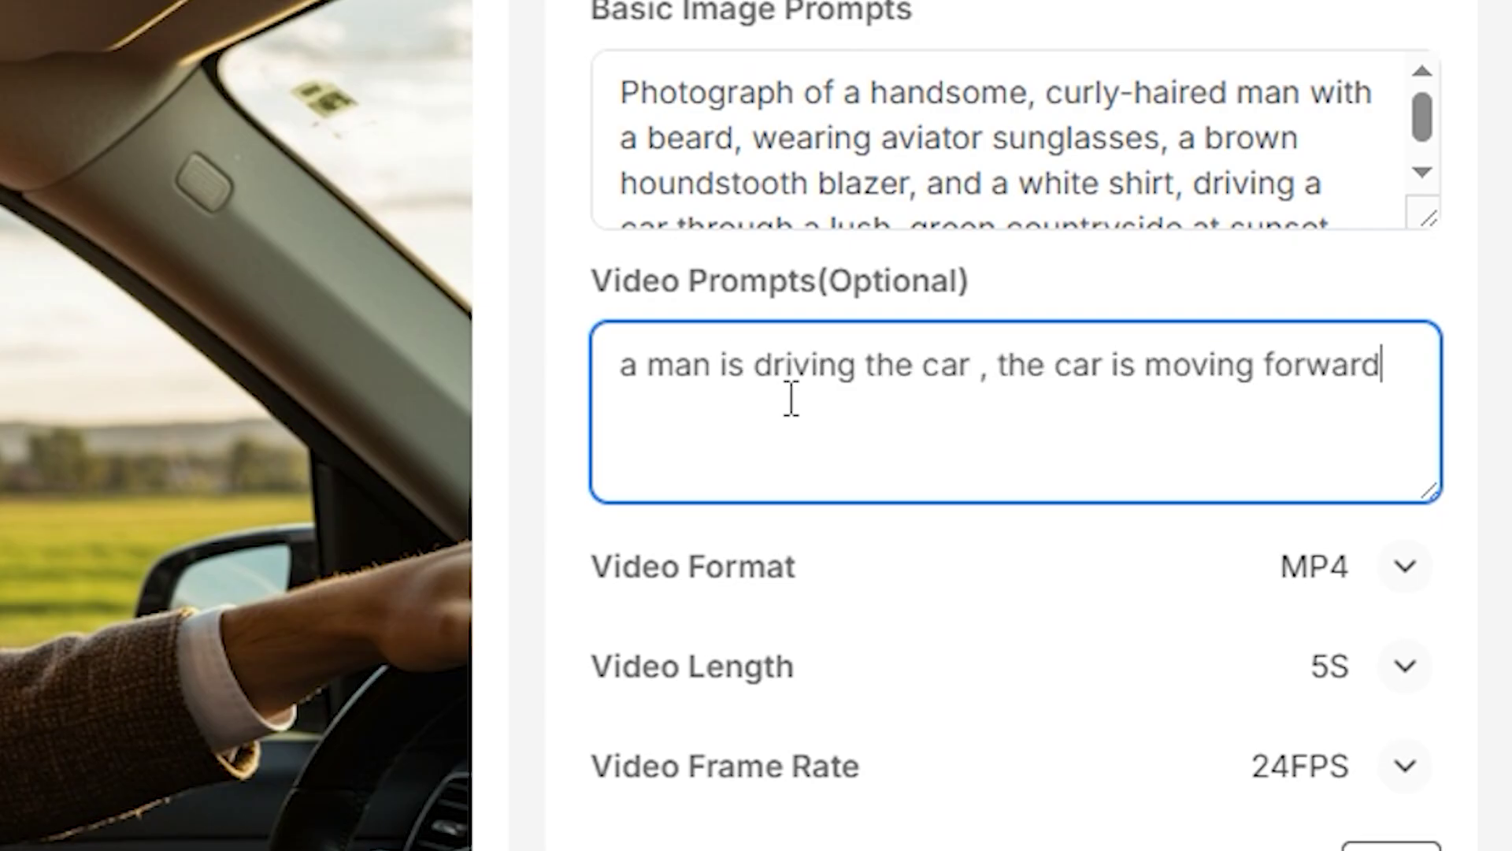
{"action": "scroll", "coordinate": [866, 406], "scroll_direction": "down", "scroll_amount": 2}
{"action": "left_click", "coordinate": [1405, 420]}
{"action": "left_click", "coordinate": [1418, 432]}
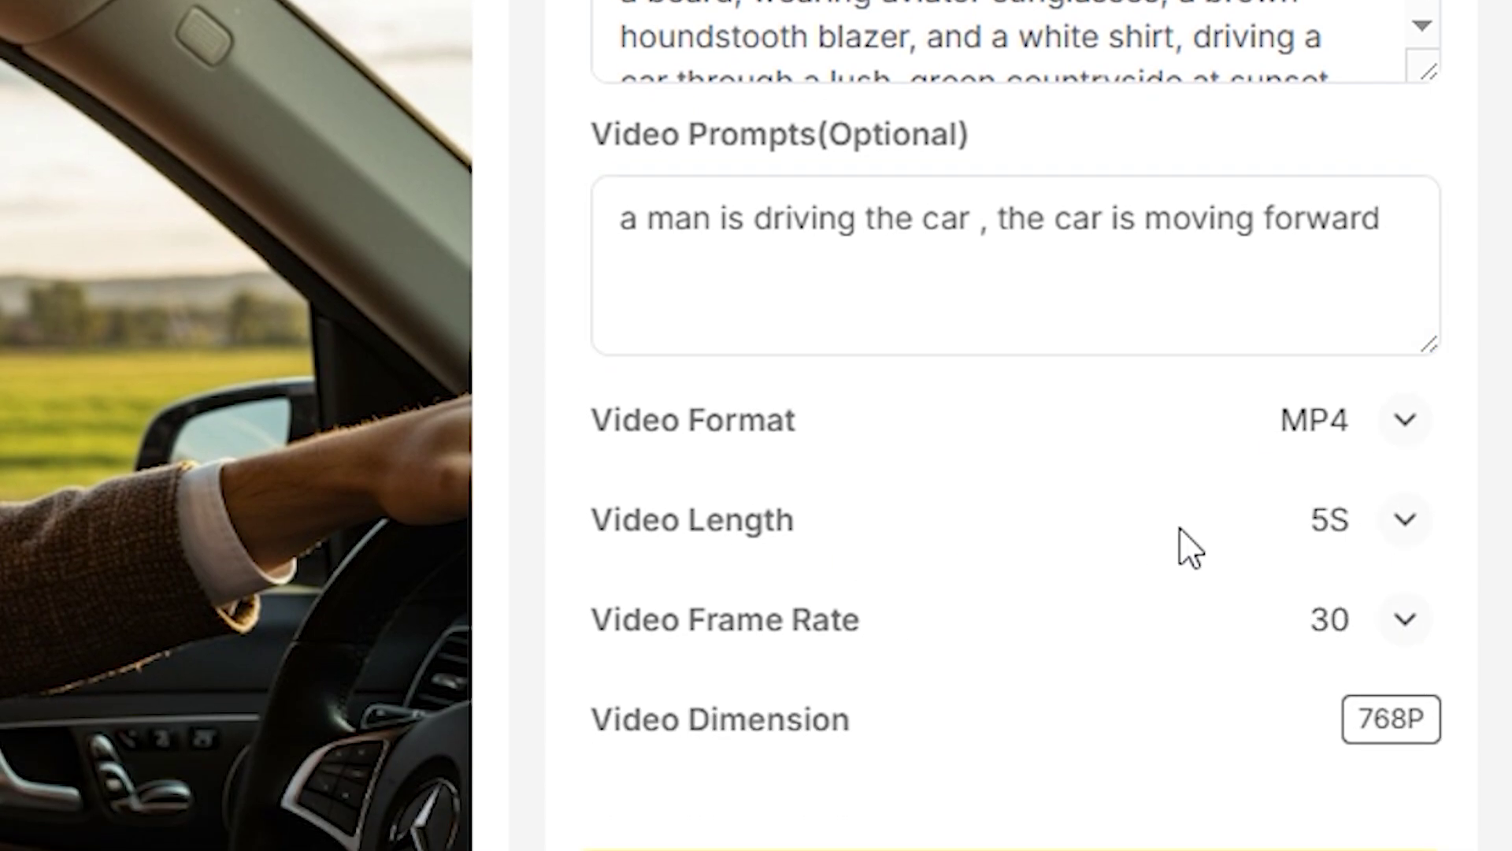
{"action": "scroll", "coordinate": [1179, 543], "scroll_direction": "down", "scroll_amount": 3}
{"action": "left_click", "coordinate": [1087, 684]}
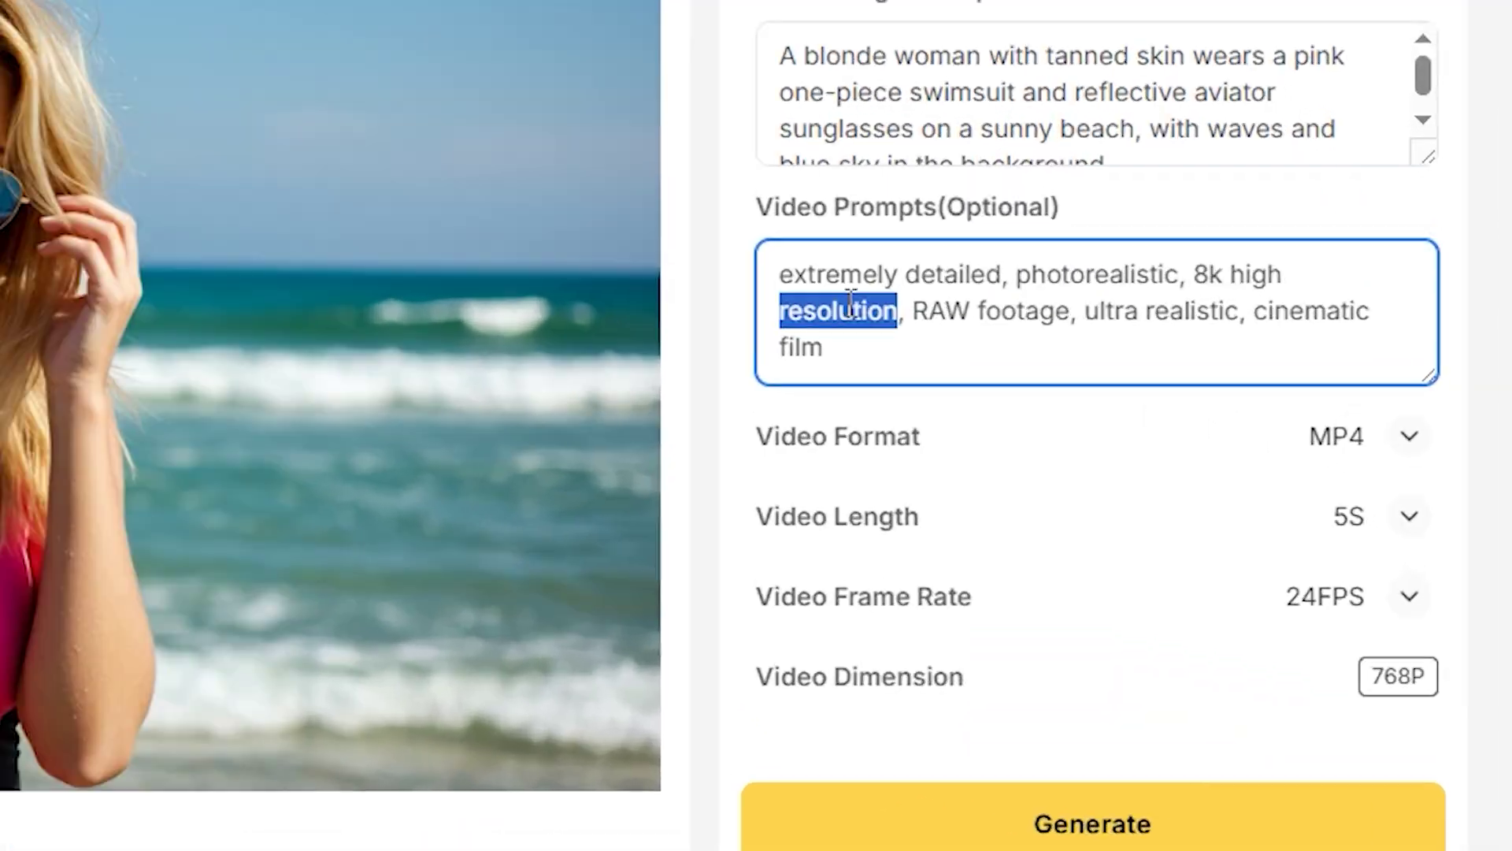
{"action": "triple_click", "coordinate": [849, 311]}
Generate the beach video using the prompt 'she is giving kis from mouth'.
{"action": "type", "text": "she is giving kis from mouth"}
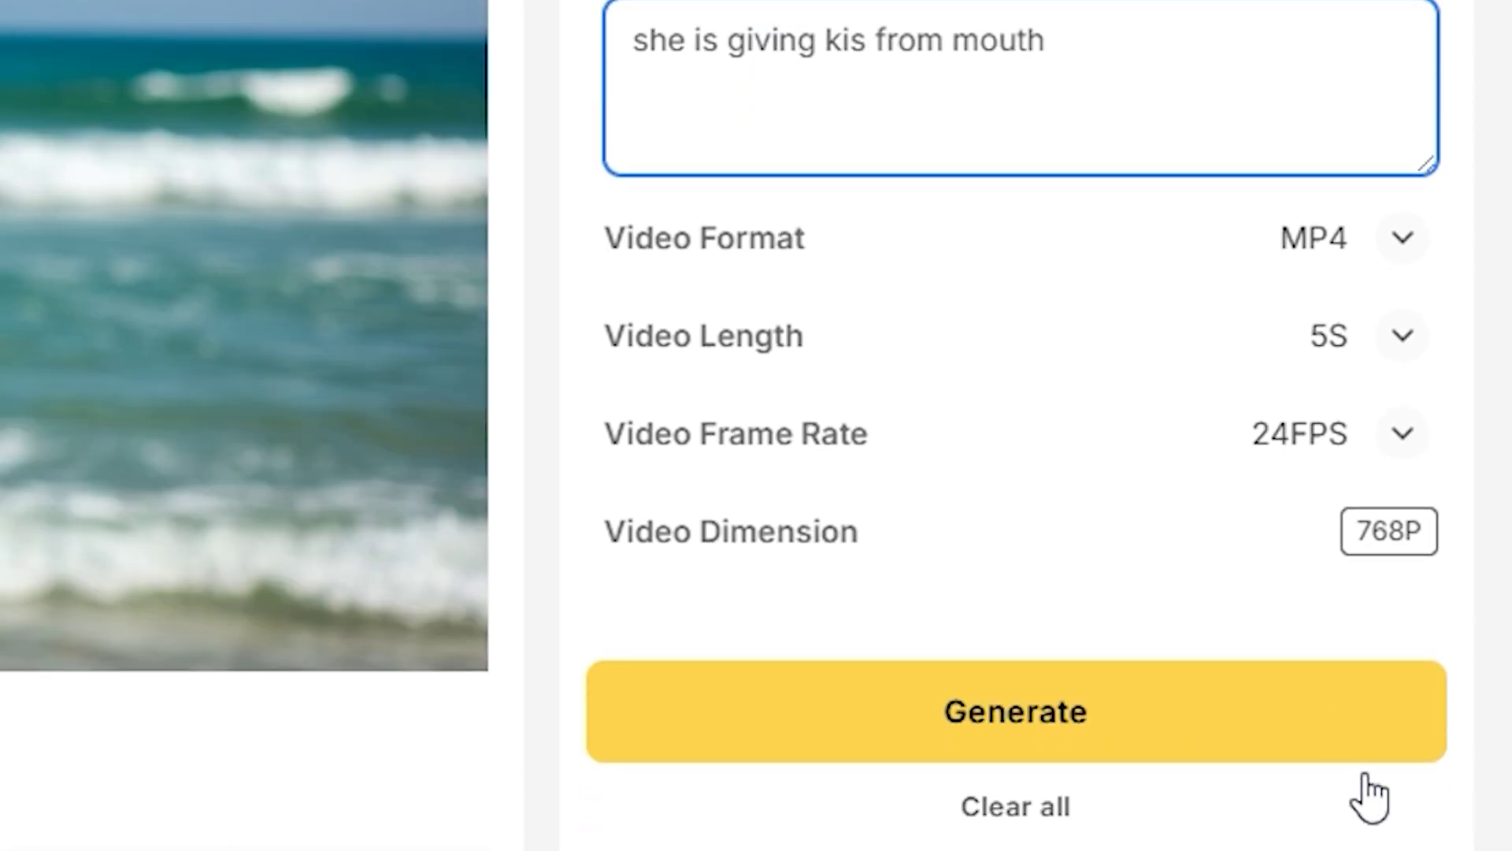
{"action": "left_click", "coordinate": [1074, 743]}
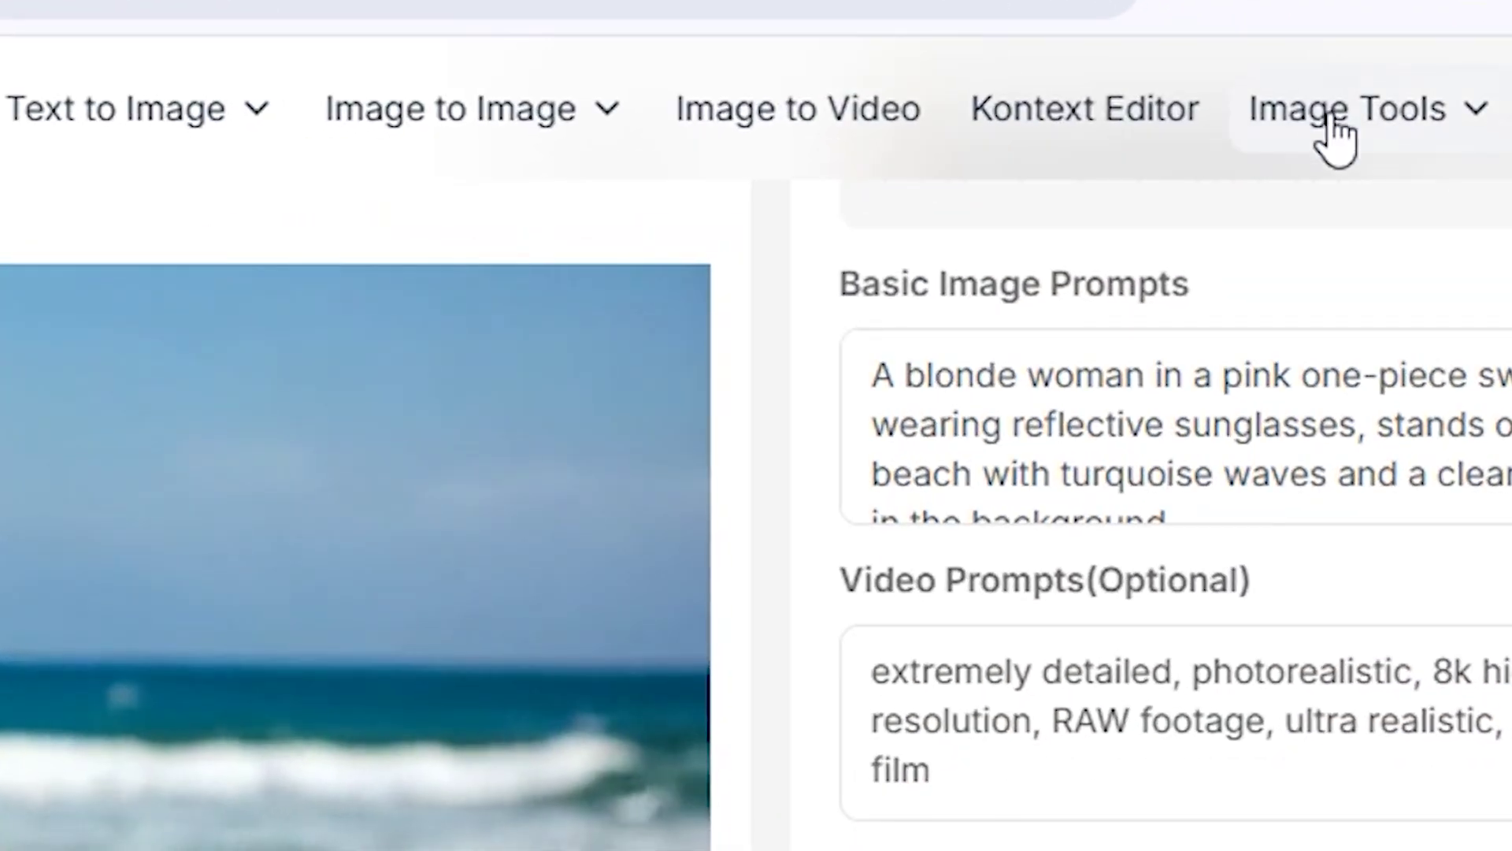
{"action": "left_click", "coordinate": [1140, 134]}
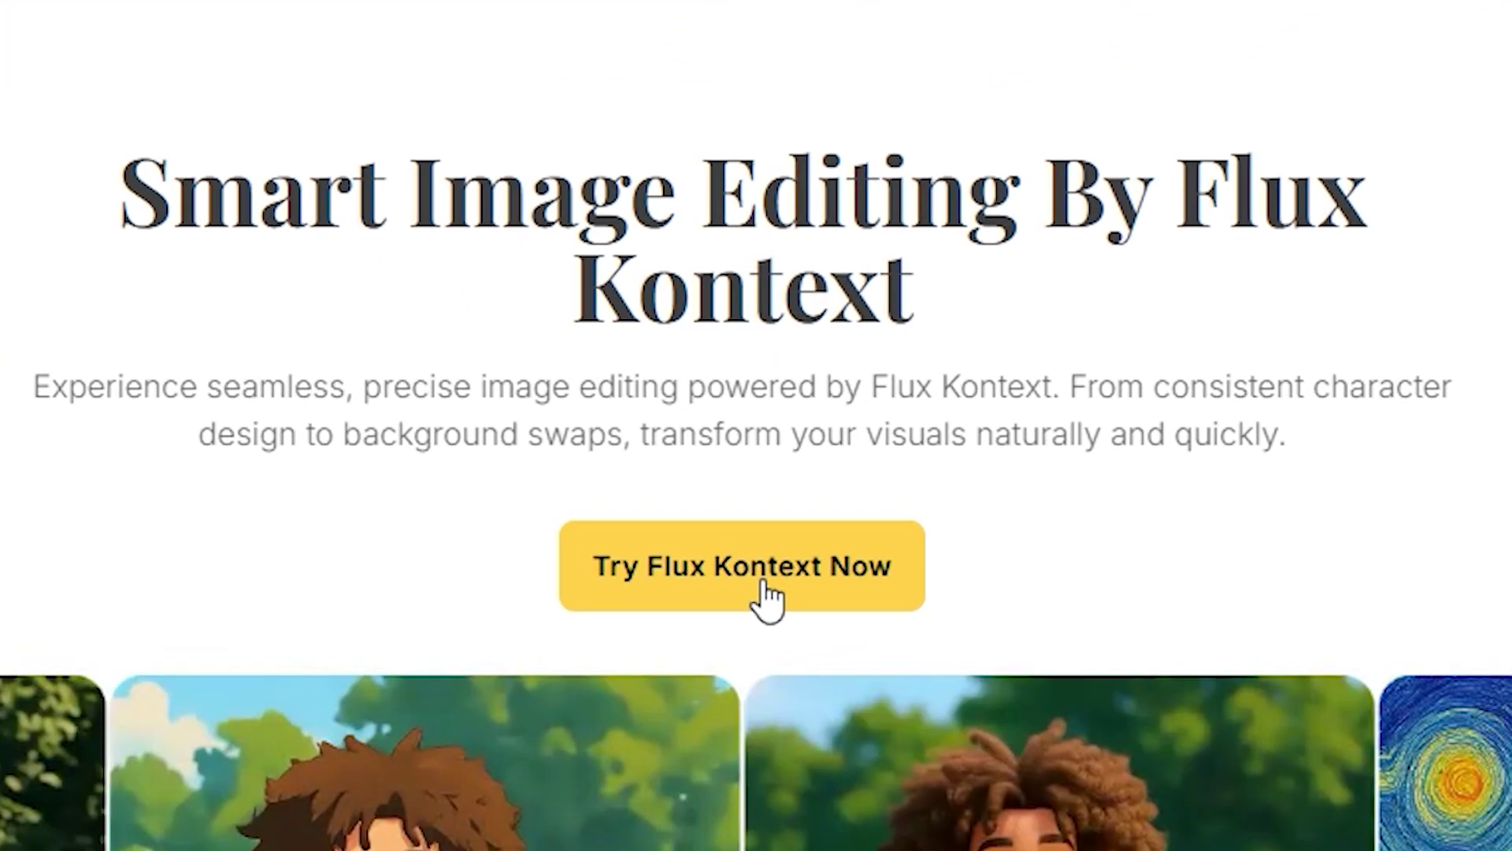
In Flux Kontext, enter 'change the shoe to fedor', set aspect ratio 16:9 and generate.
{"action": "left_click", "coordinate": [761, 583]}
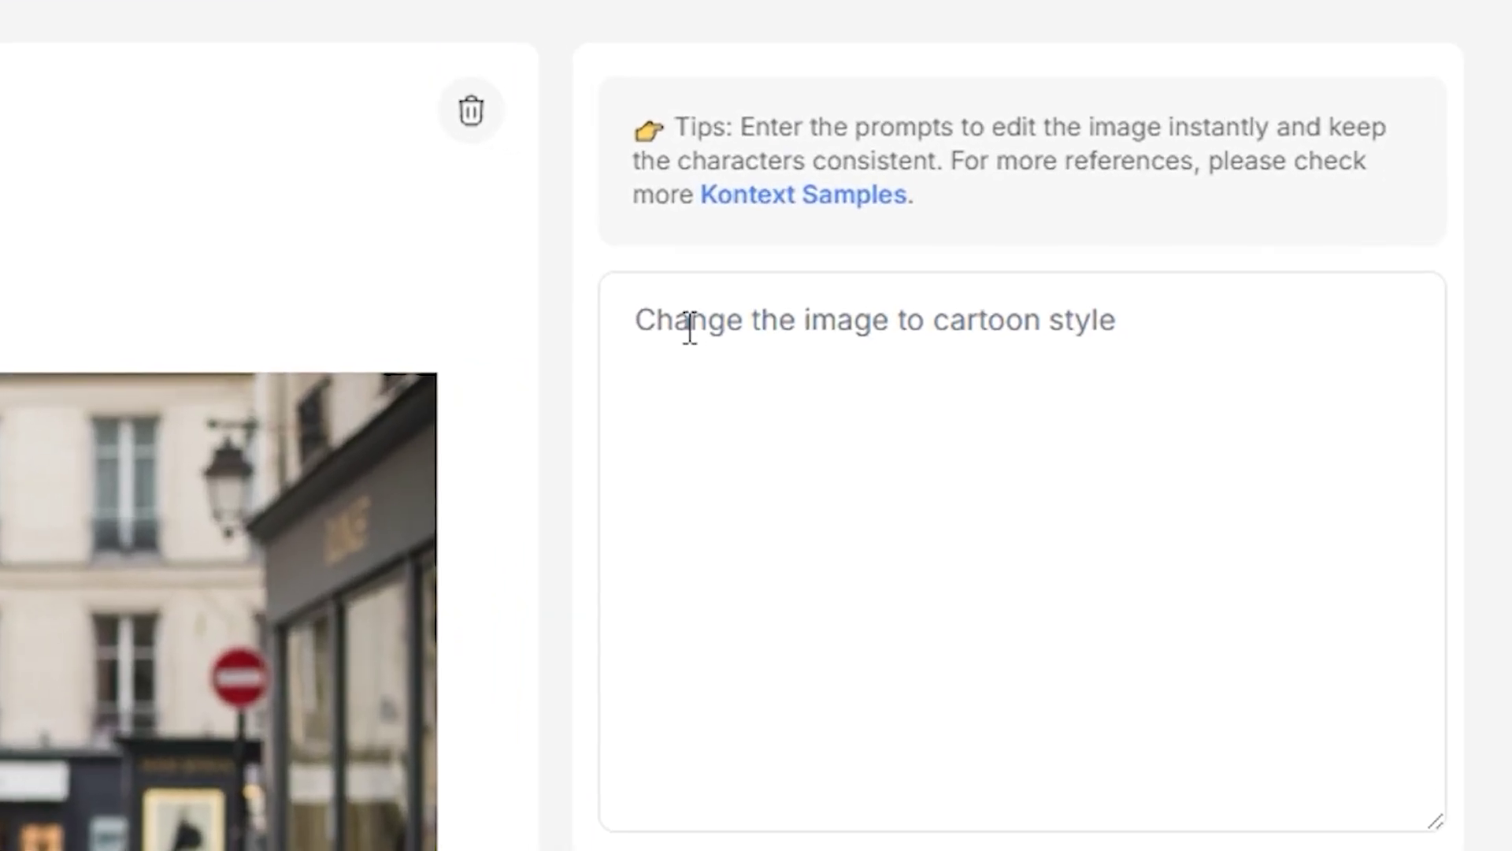
{"action": "left_click", "coordinate": [1067, 348]}
{"action": "type", "text": "change the shoe to fedor"}
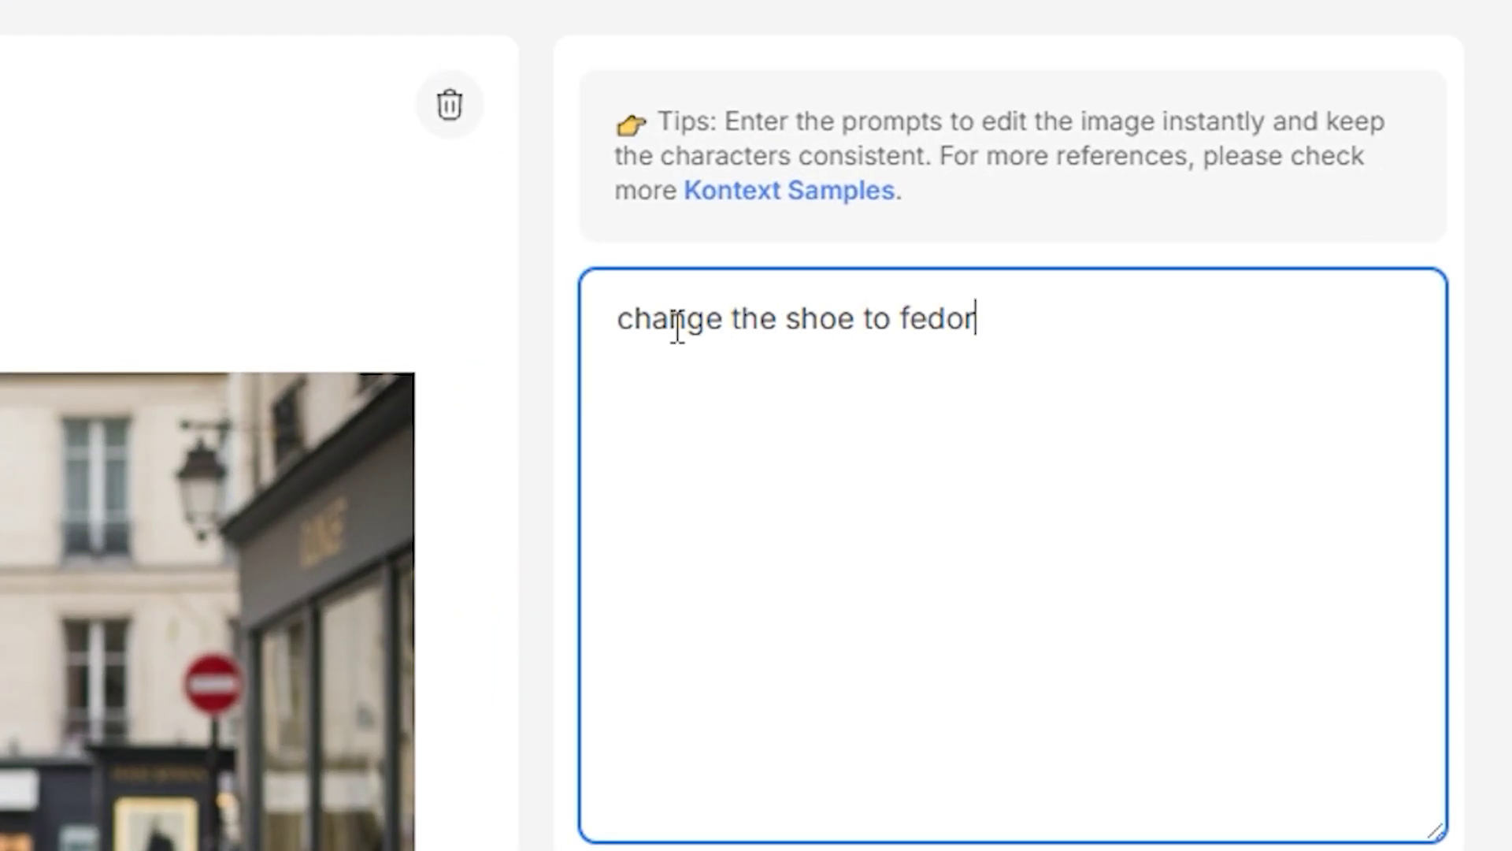
{"action": "scroll", "coordinate": [874, 544], "scroll_direction": "down", "scroll_amount": 10}
{"action": "left_click", "coordinate": [1395, 570]}
{"action": "scroll", "coordinate": [1114, 330], "scroll_direction": "down", "scroll_amount": 3}
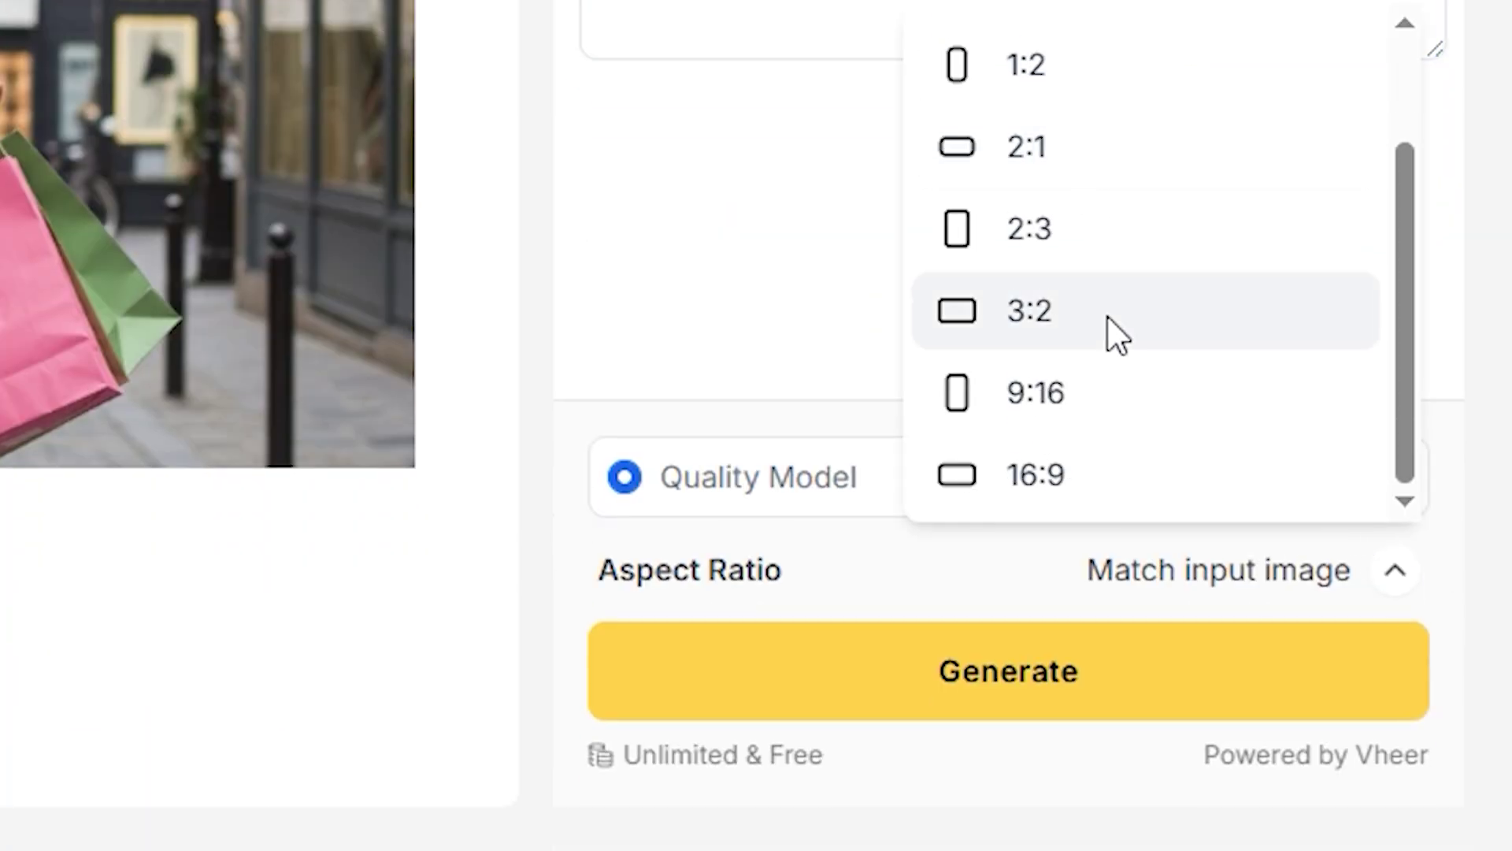
{"action": "left_click", "coordinate": [1092, 475]}
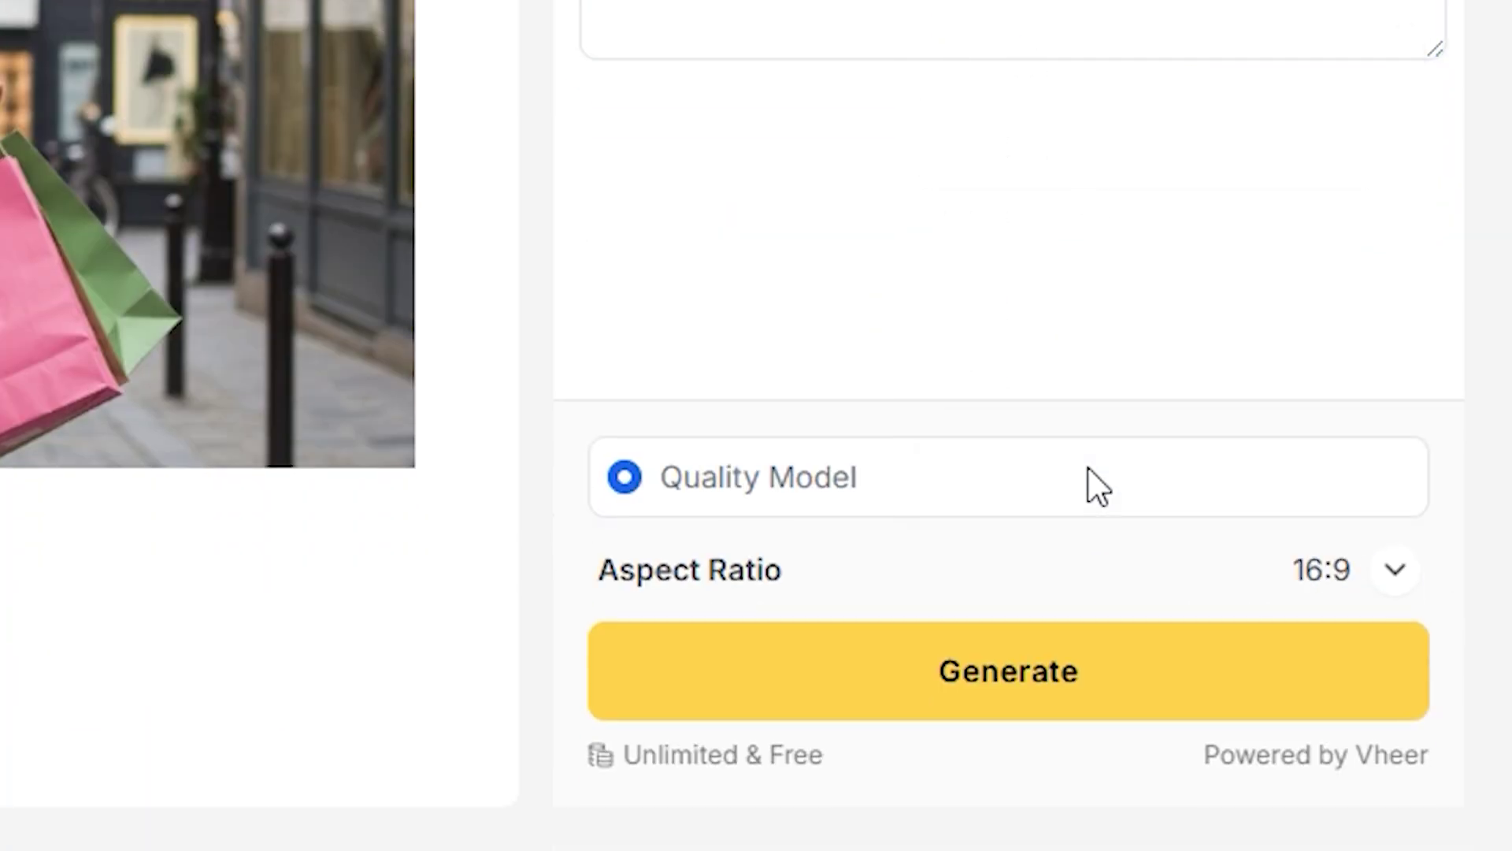
{"action": "left_click", "coordinate": [1108, 680]}
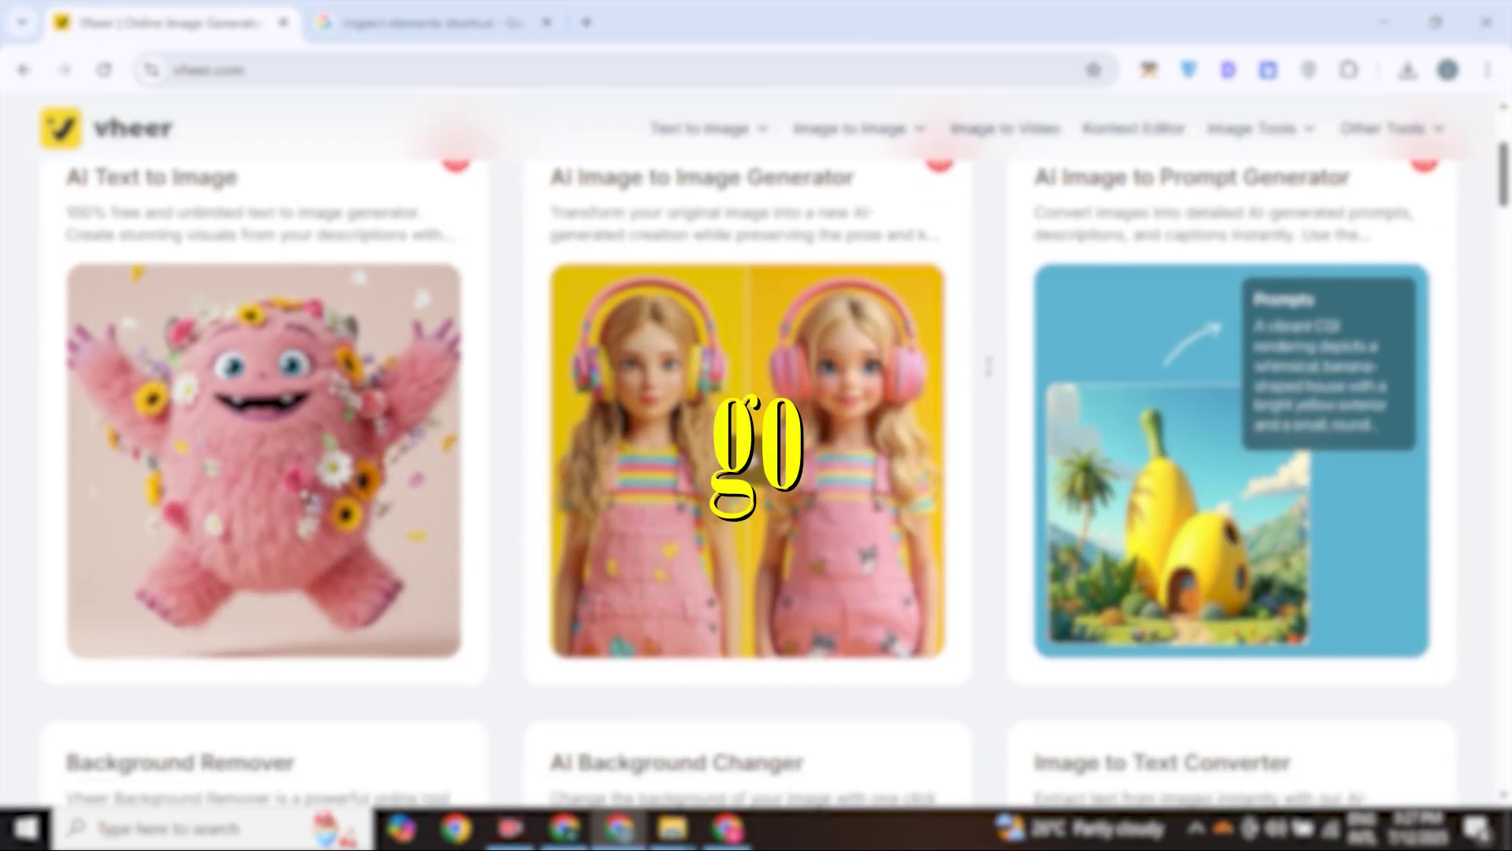
Scroll through the homepage's AI tool showcase, including the headshot and tattoo generators.
{"action": "scroll", "coordinate": [989, 367], "scroll_direction": "down", "scroll_amount": 7}
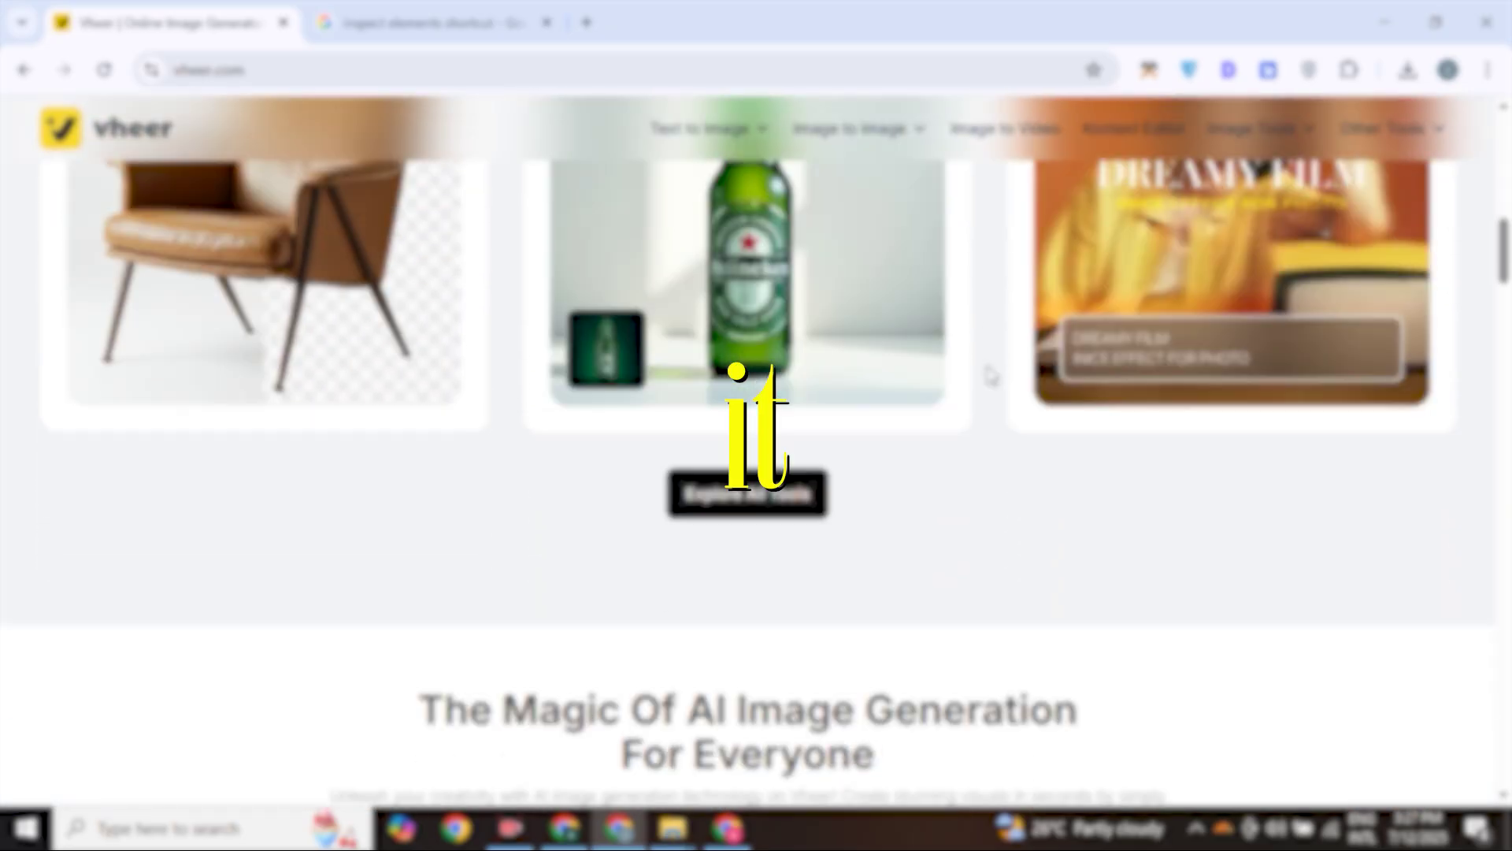
{"action": "scroll", "coordinate": [991, 376], "scroll_direction": "down", "scroll_amount": 2}
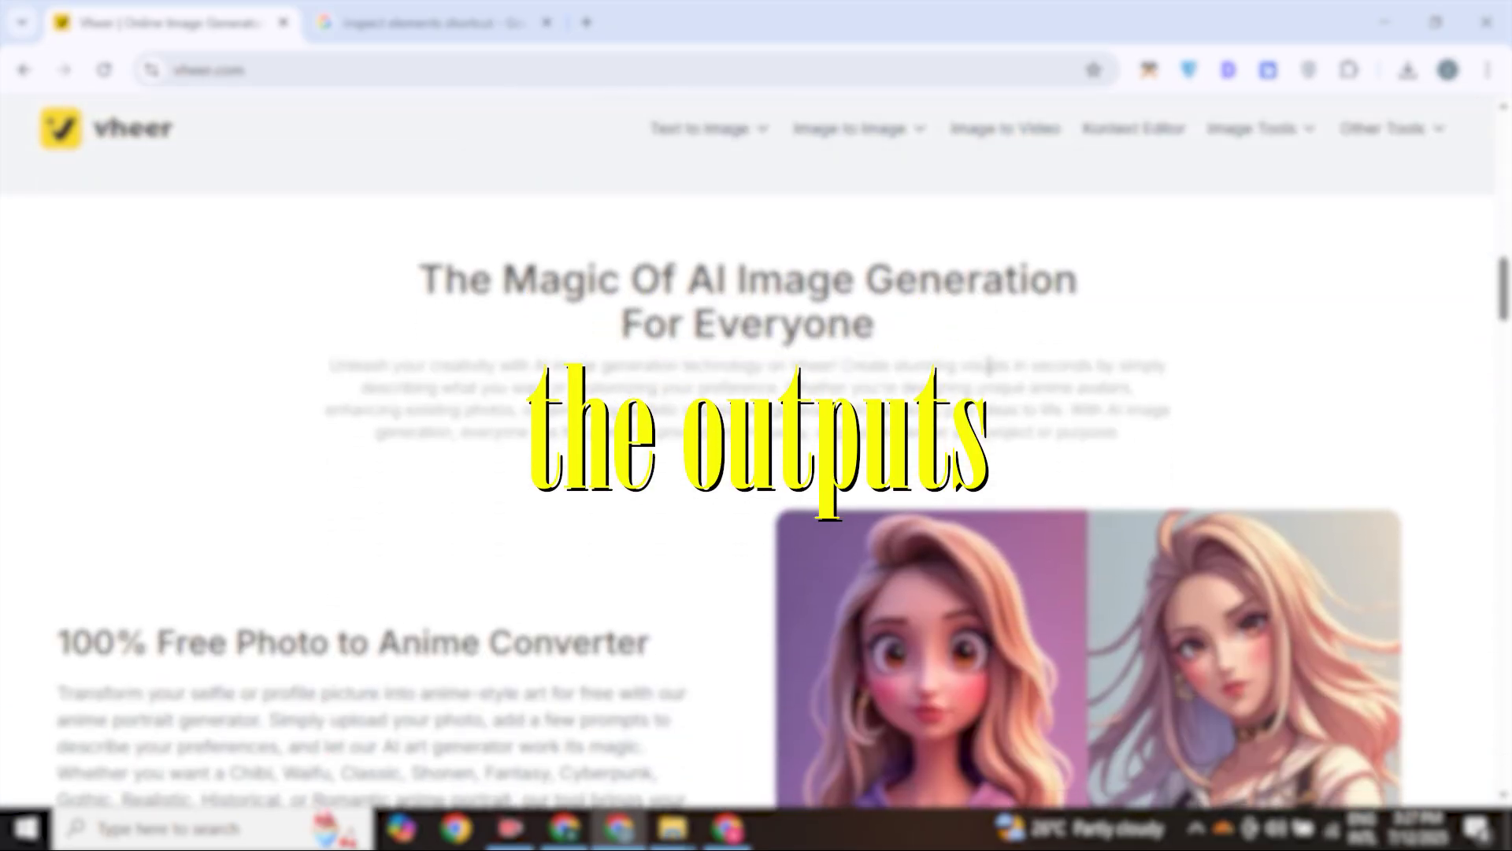
{"action": "scroll", "coordinate": [989, 366], "scroll_direction": "down", "scroll_amount": 10}
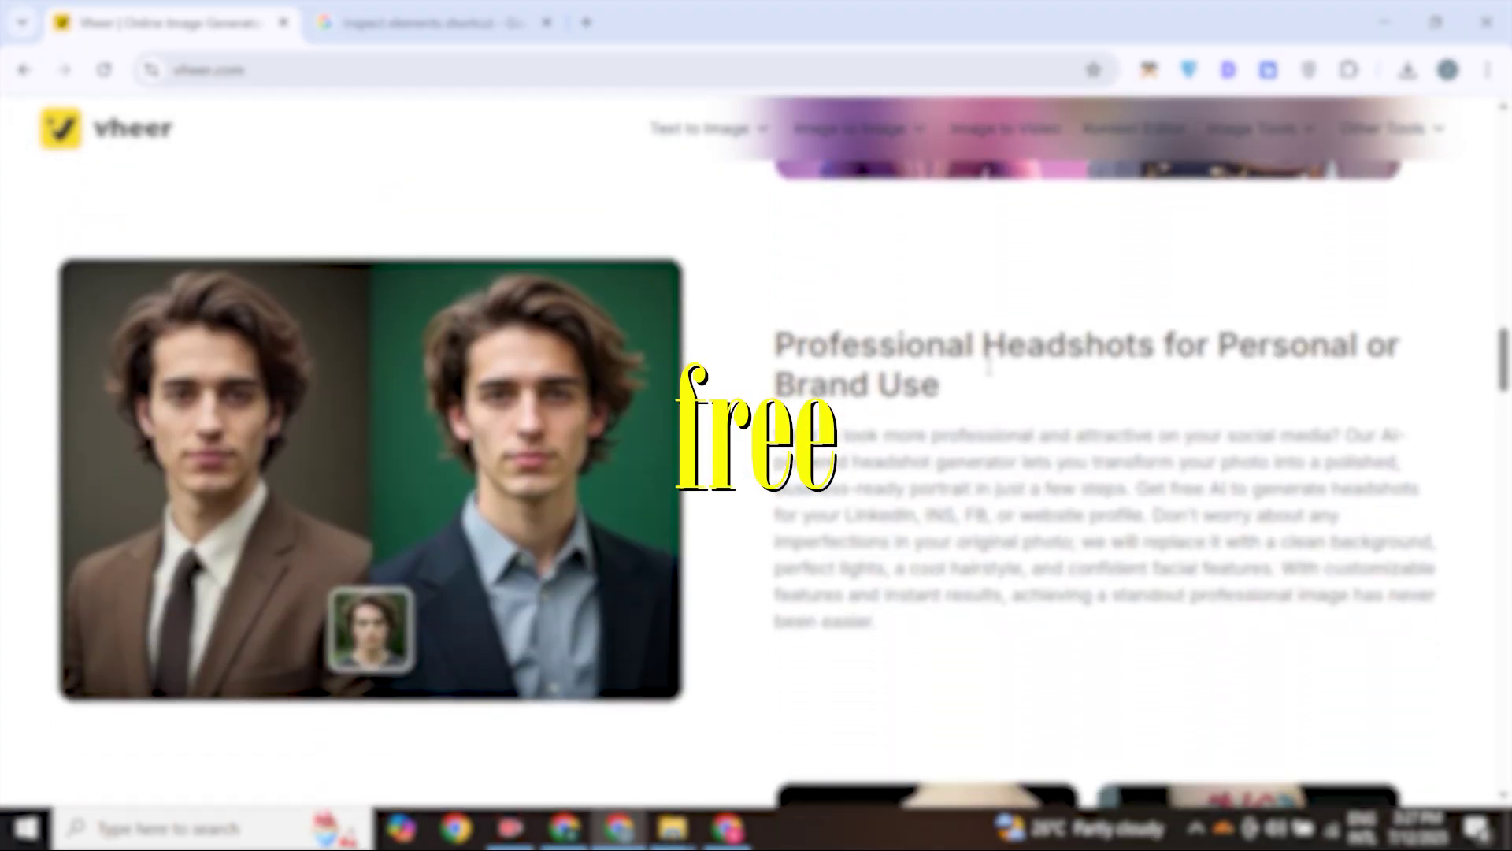
{"action": "scroll", "coordinate": [990, 376], "scroll_direction": "down", "scroll_amount": 8}
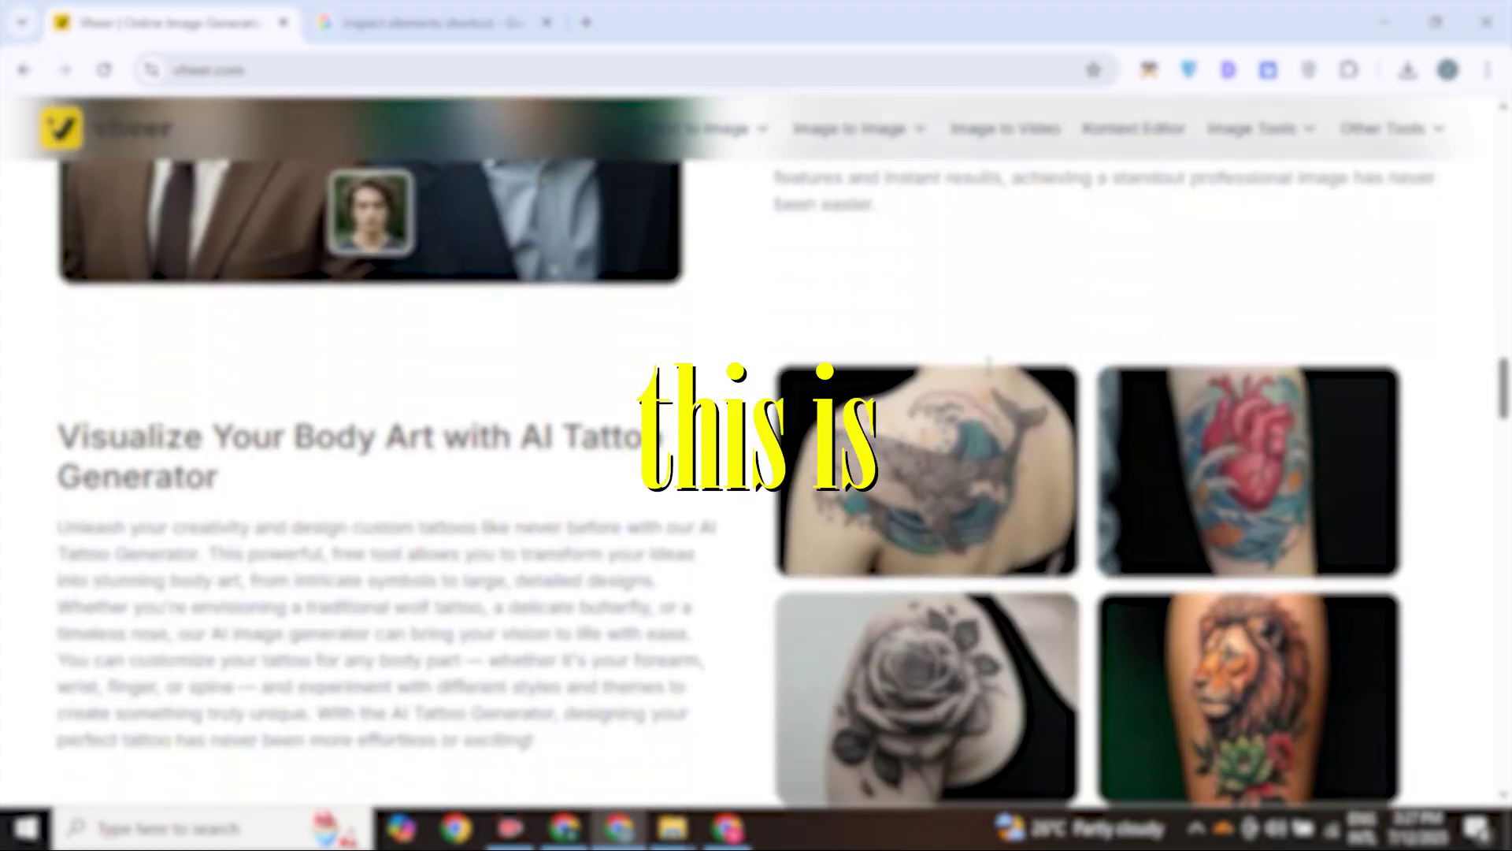
{"action": "scroll", "coordinate": [990, 376], "scroll_direction": "down", "scroll_amount": 7}
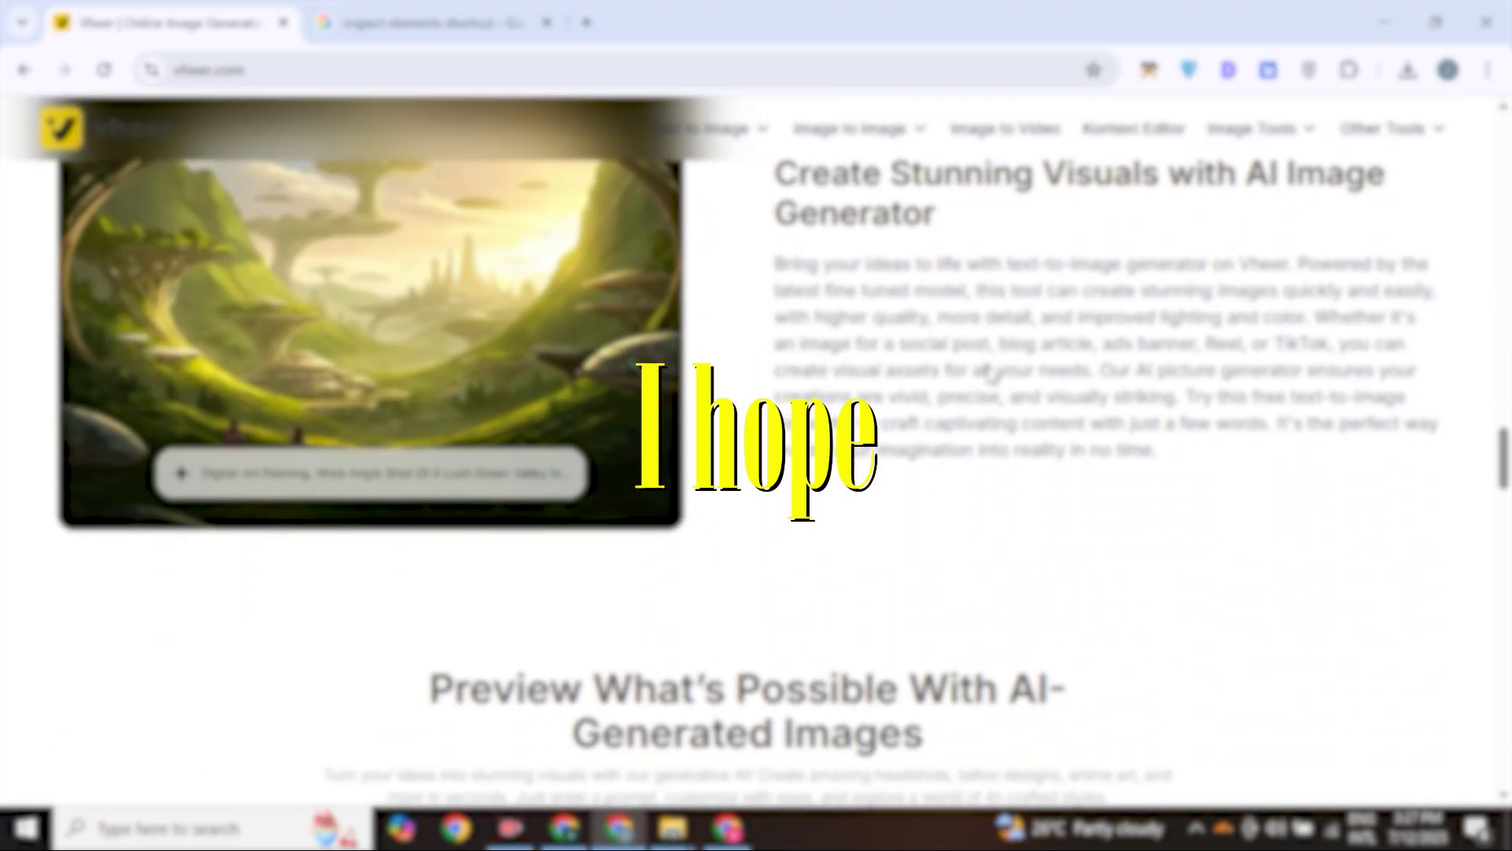
{"action": "scroll", "coordinate": [990, 374], "scroll_direction": "down", "scroll_amount": 8}
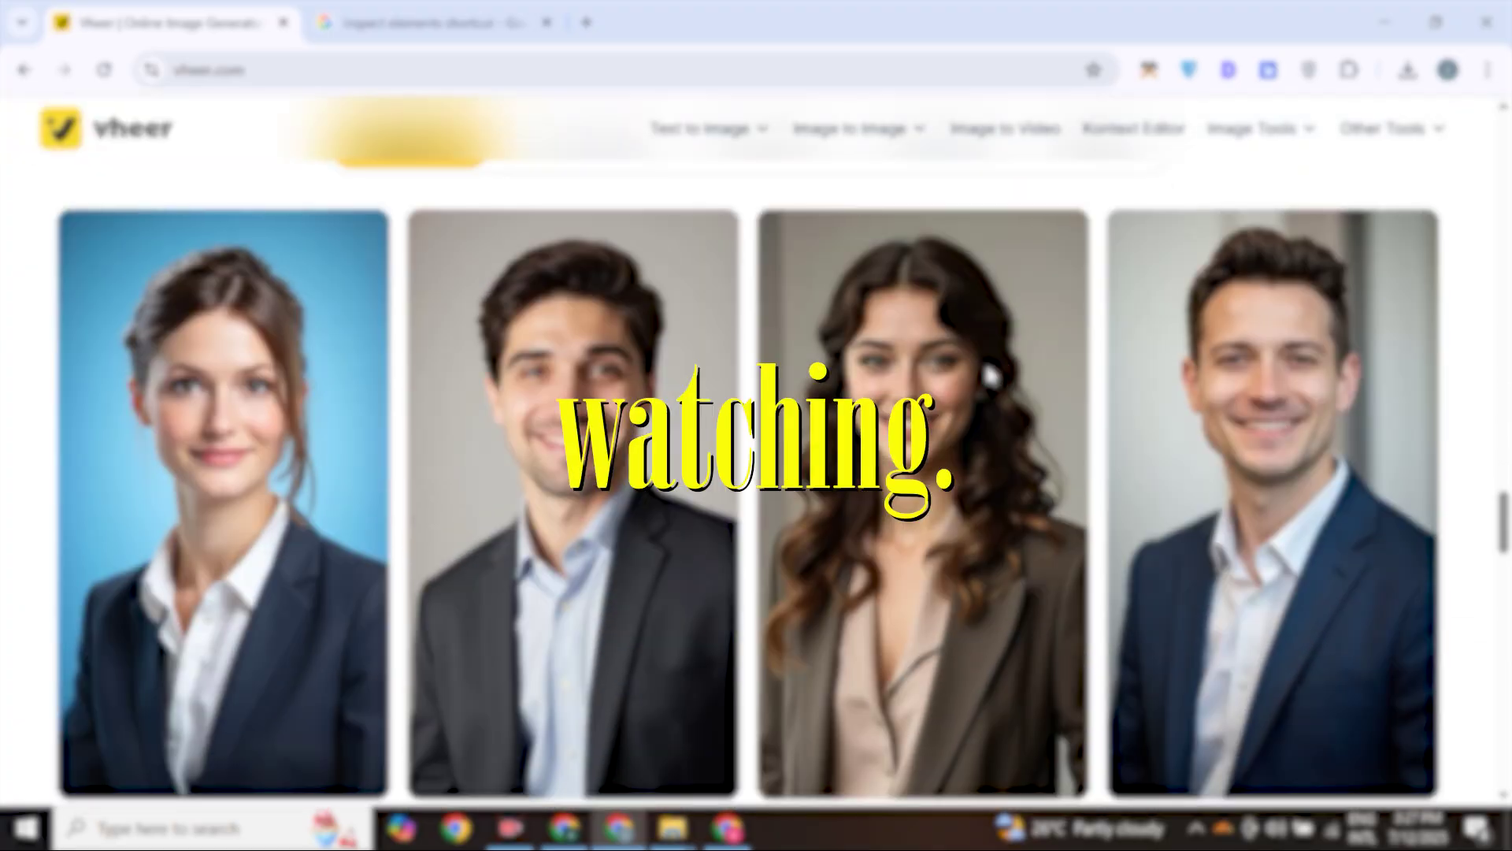